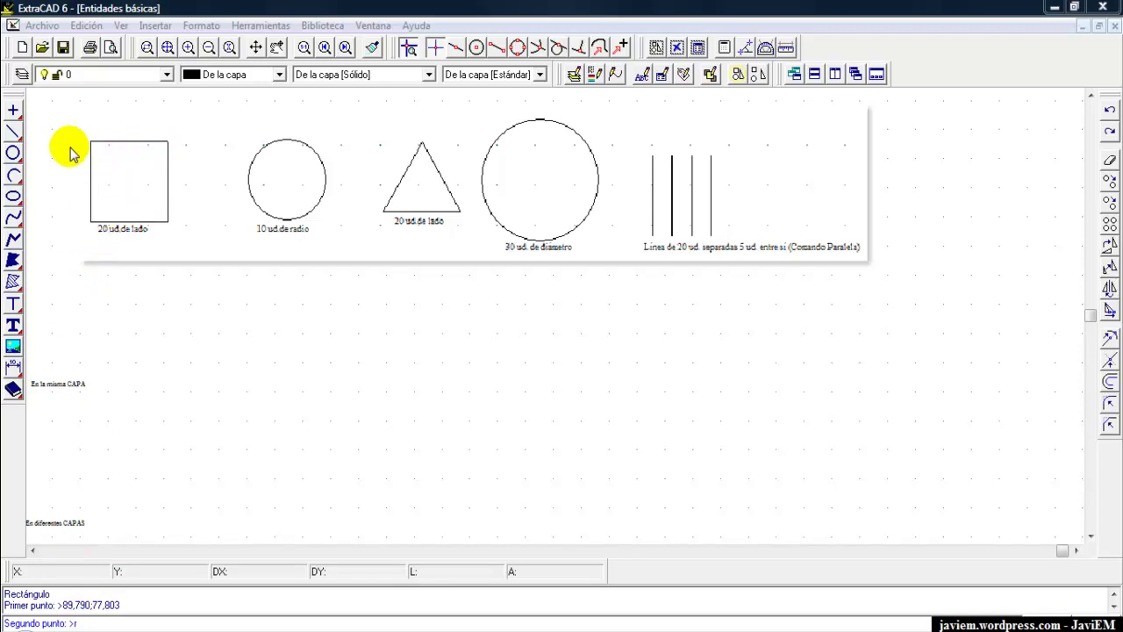
Step: Draw a 20 by 20 unit square with the Rectangle command beside the "En la misma CAPA" label, using relative coordinates r20;20
drag(18, 130, 338, 133)
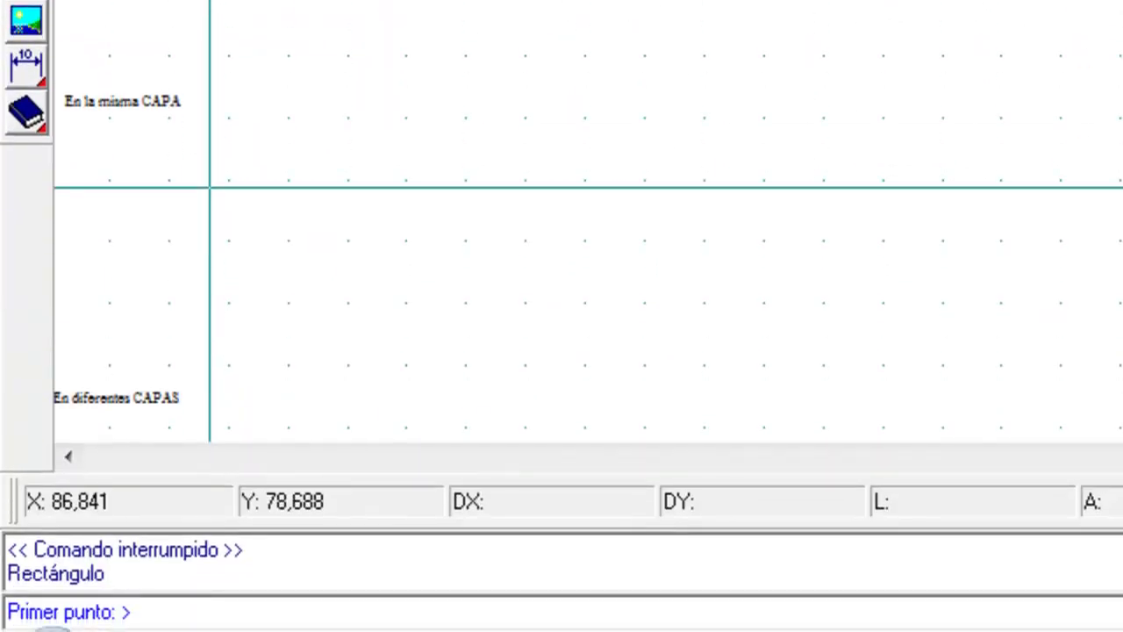
click(202, 208)
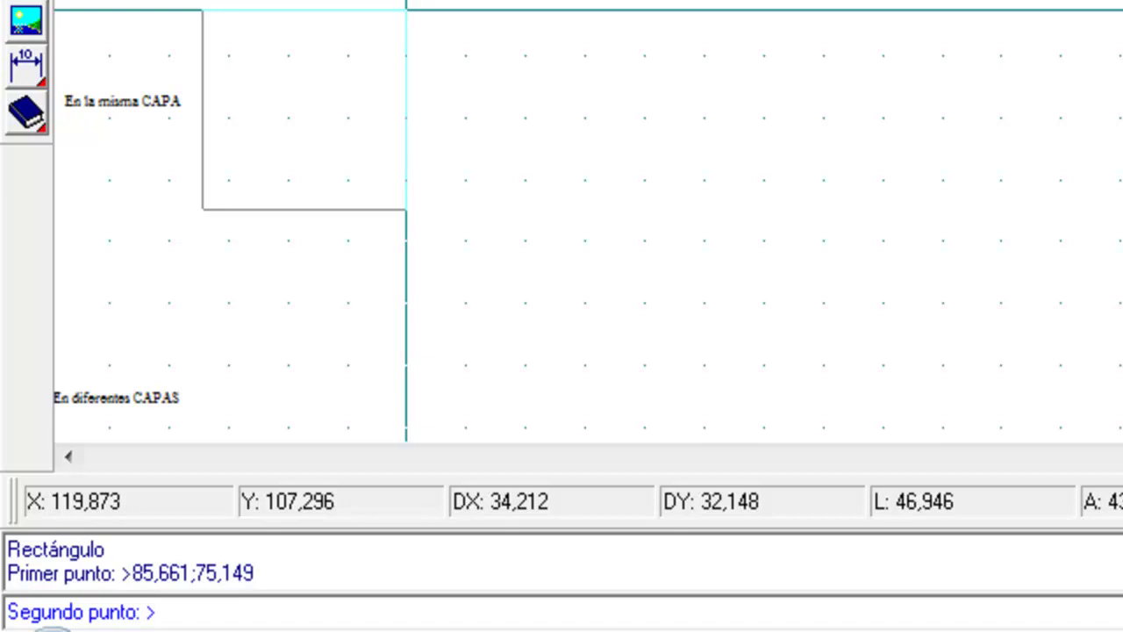
text(r)
text(20;20)
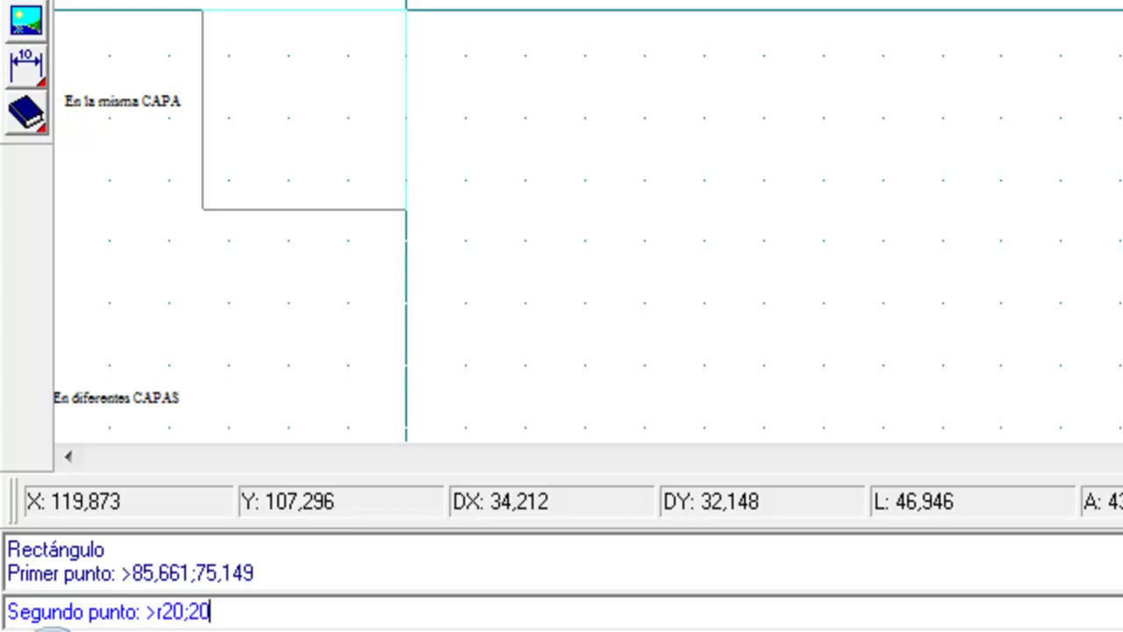
key(Return)
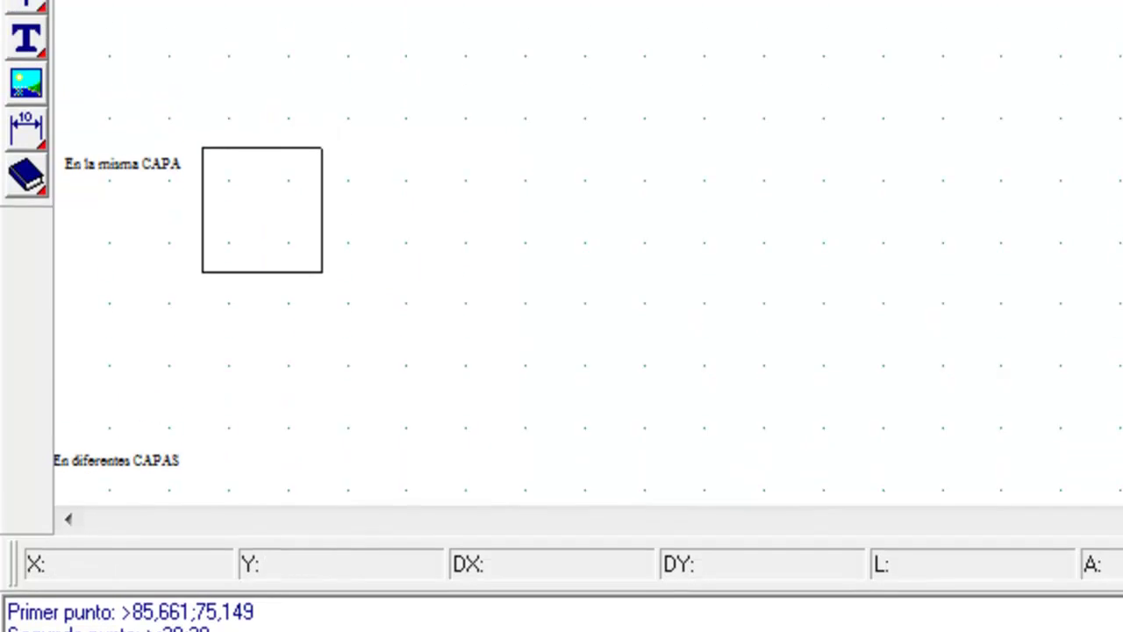
Step: Draw a circle with a radius of 10 units beside the new square in the "En la misma CAPA" row
click(21, 84)
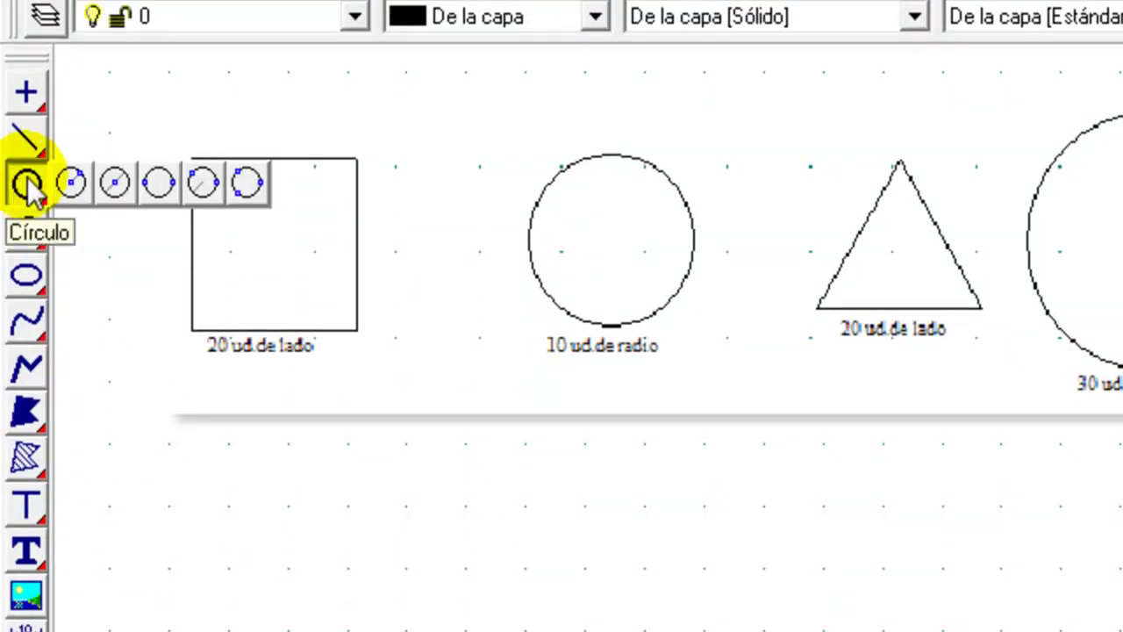
click(76, 193)
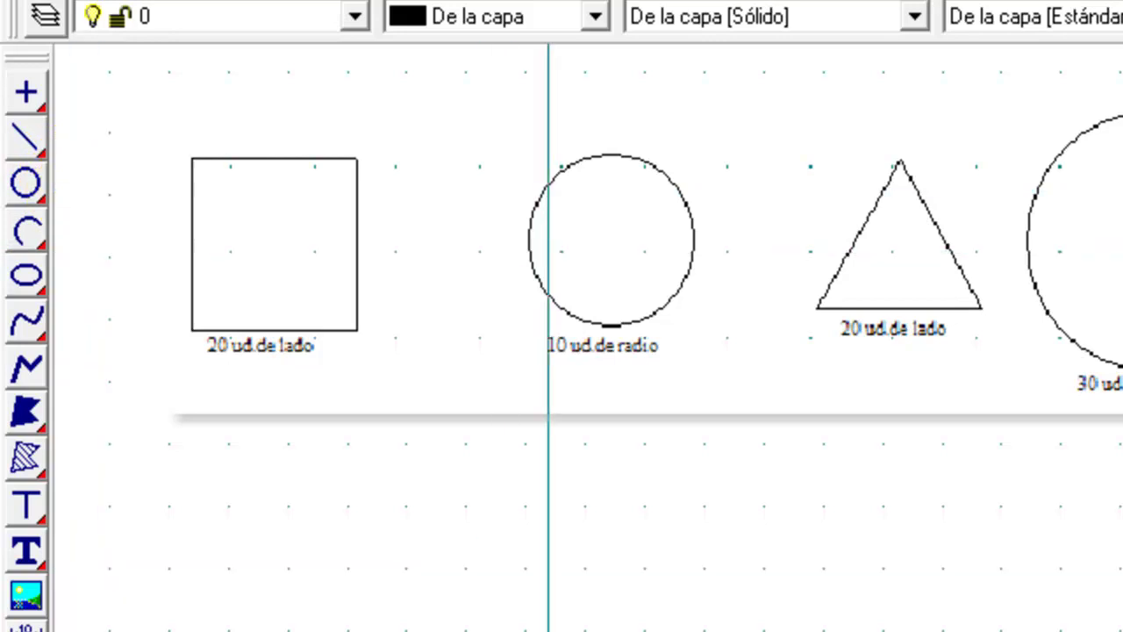
click(491, 301)
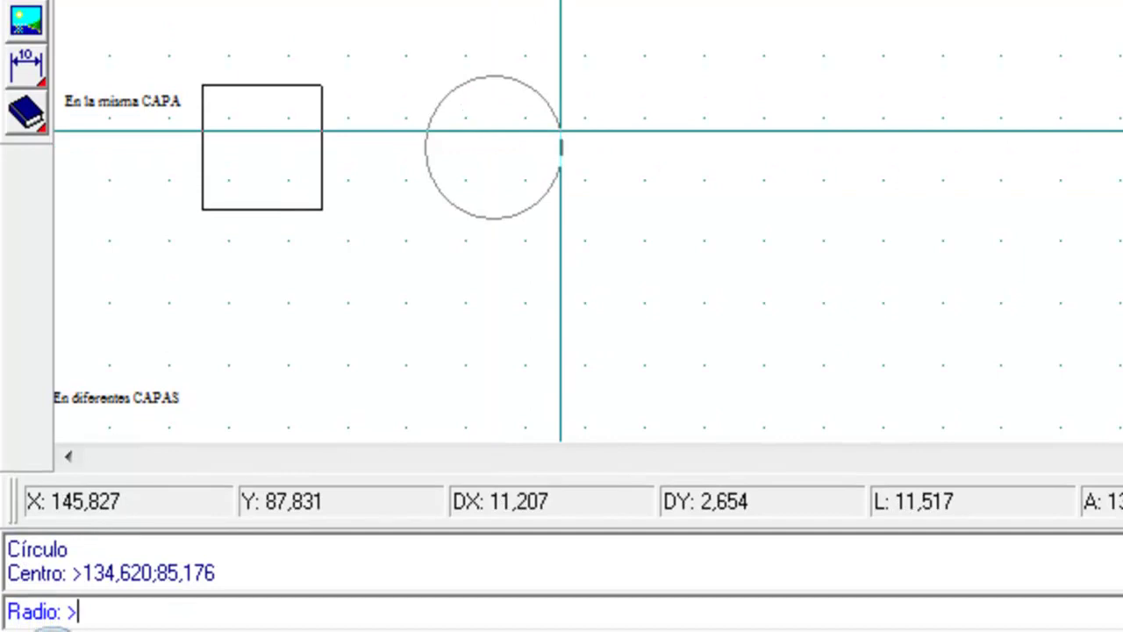
text(10)
key(Return)
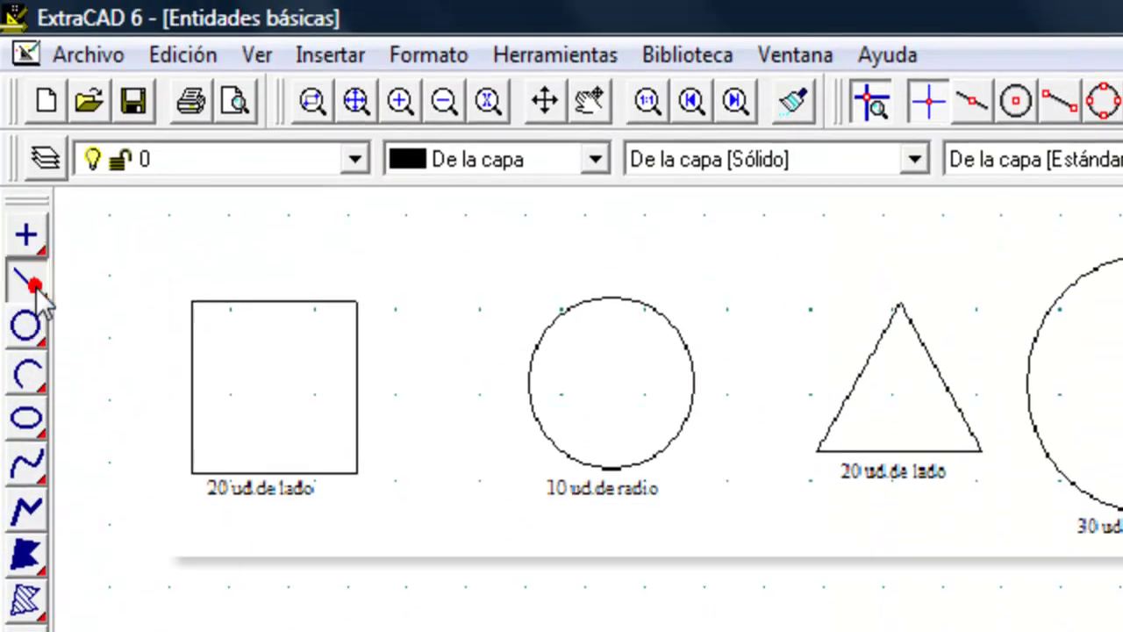
Step: Draw a three-sided polygon by its side (Lado option) beside the small circle, with a horizontal base of 20 units
click(37, 290)
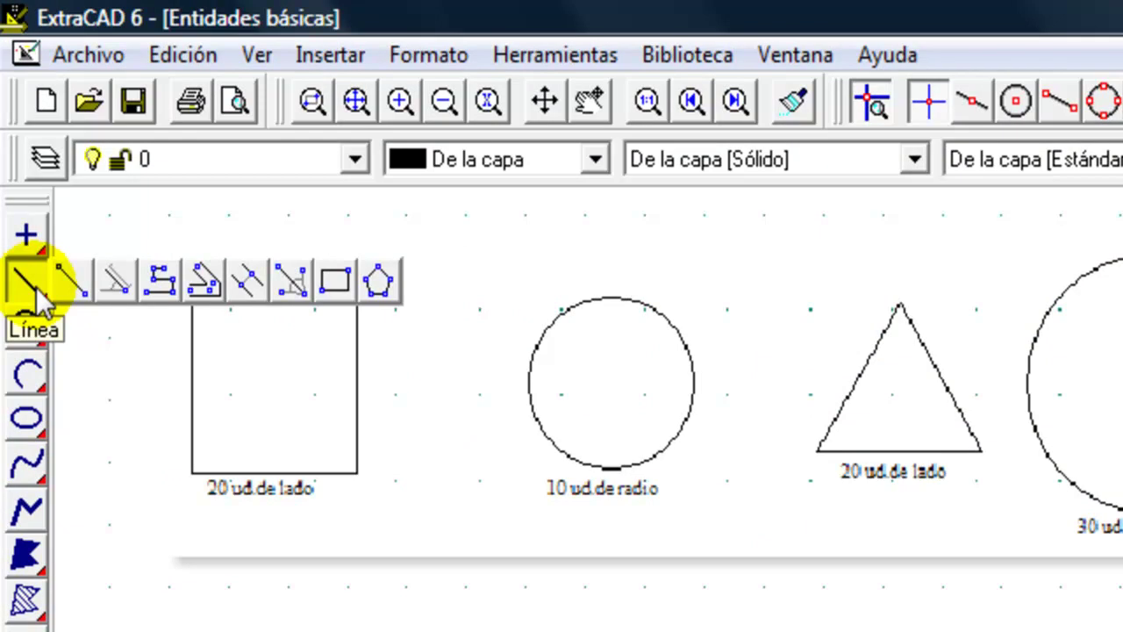
drag(37, 294, 376, 298)
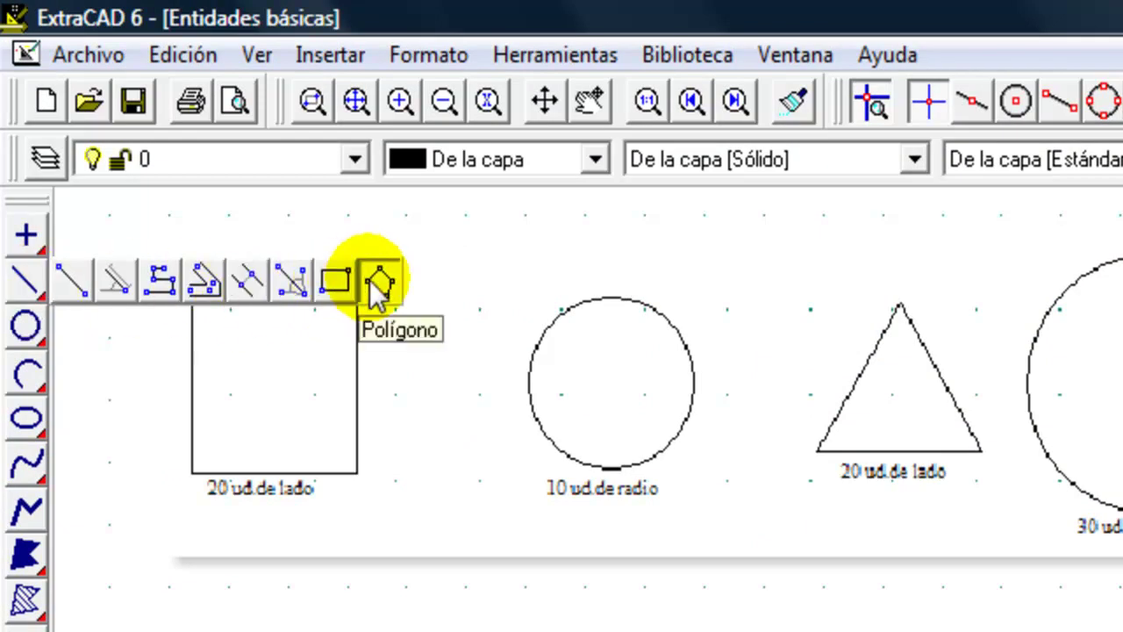
drag(376, 297, 377, 281)
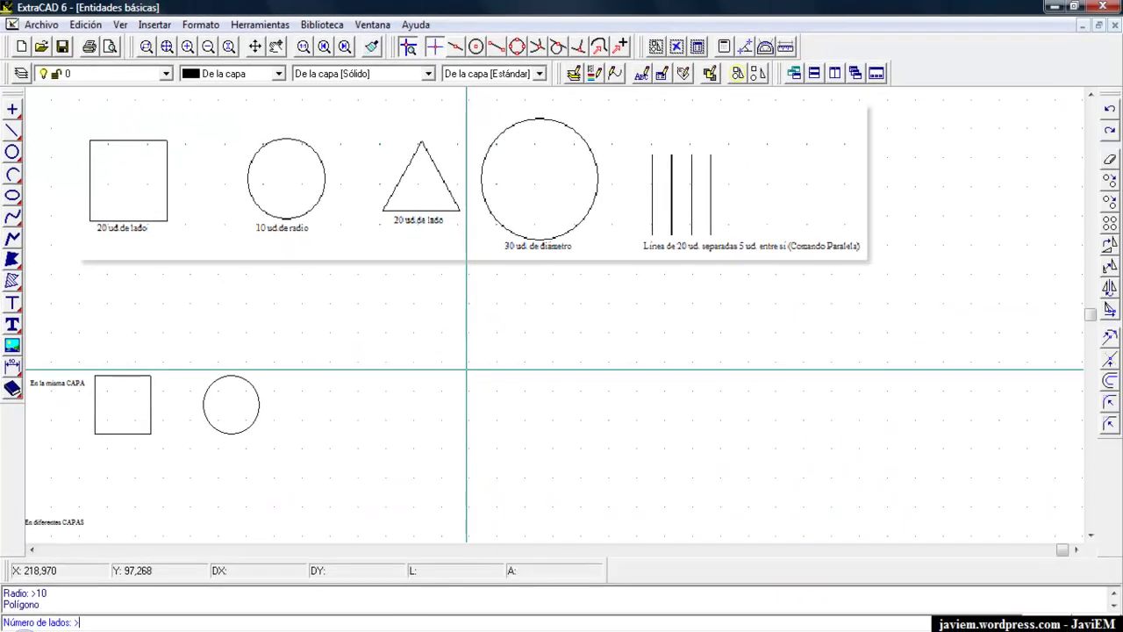
text(3)
key(Return)
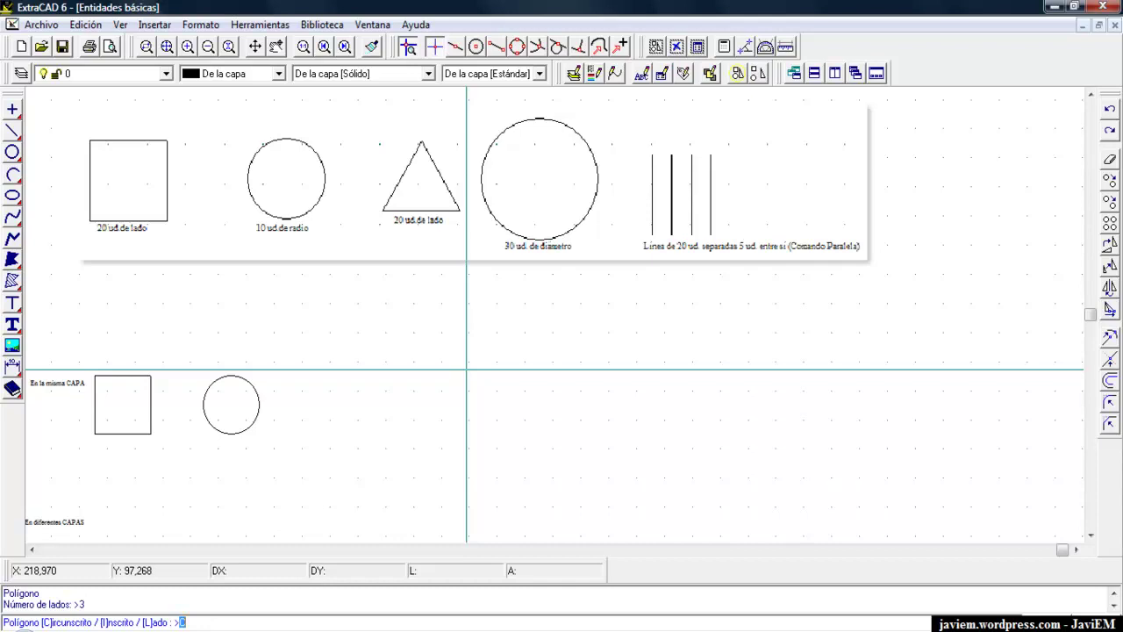
text(L)
key(Return)
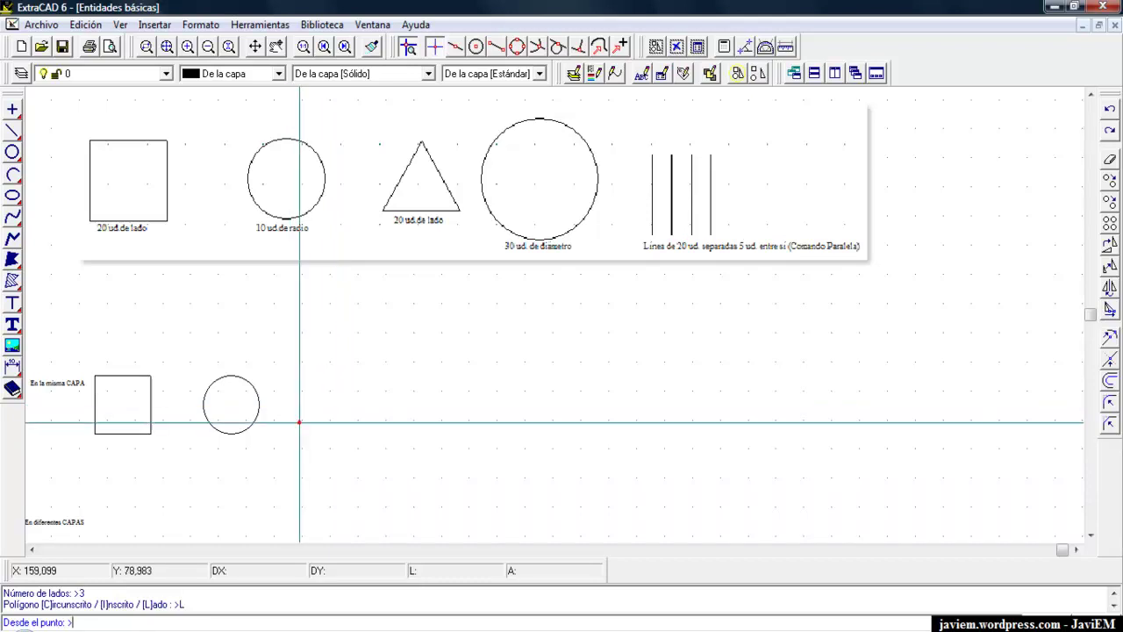
click(300, 422)
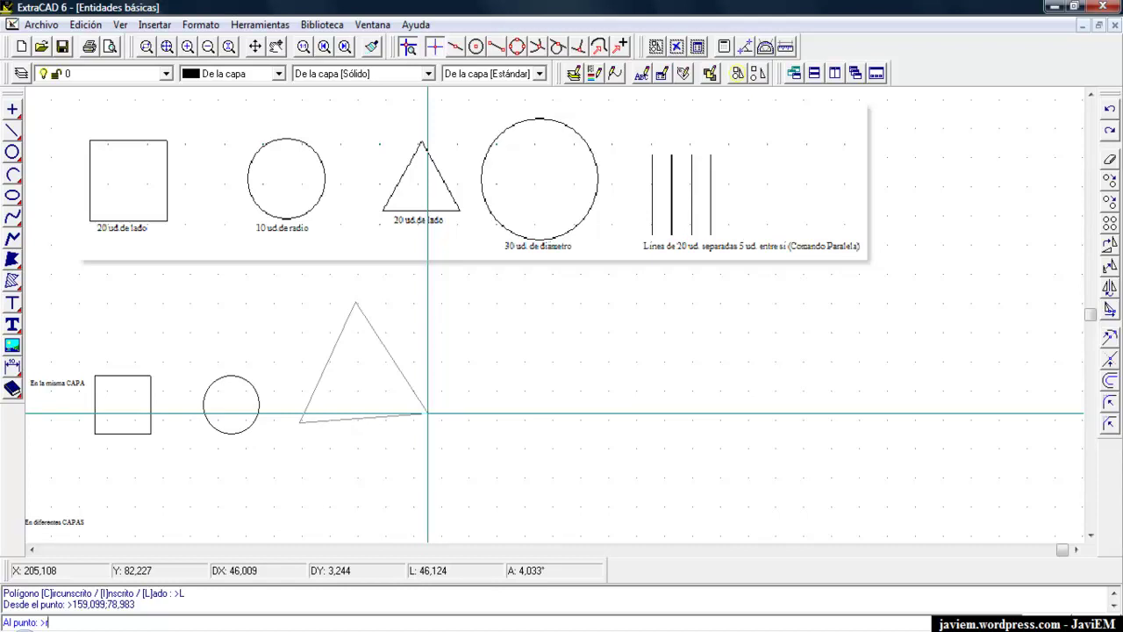
text(20,0)
key(Return)
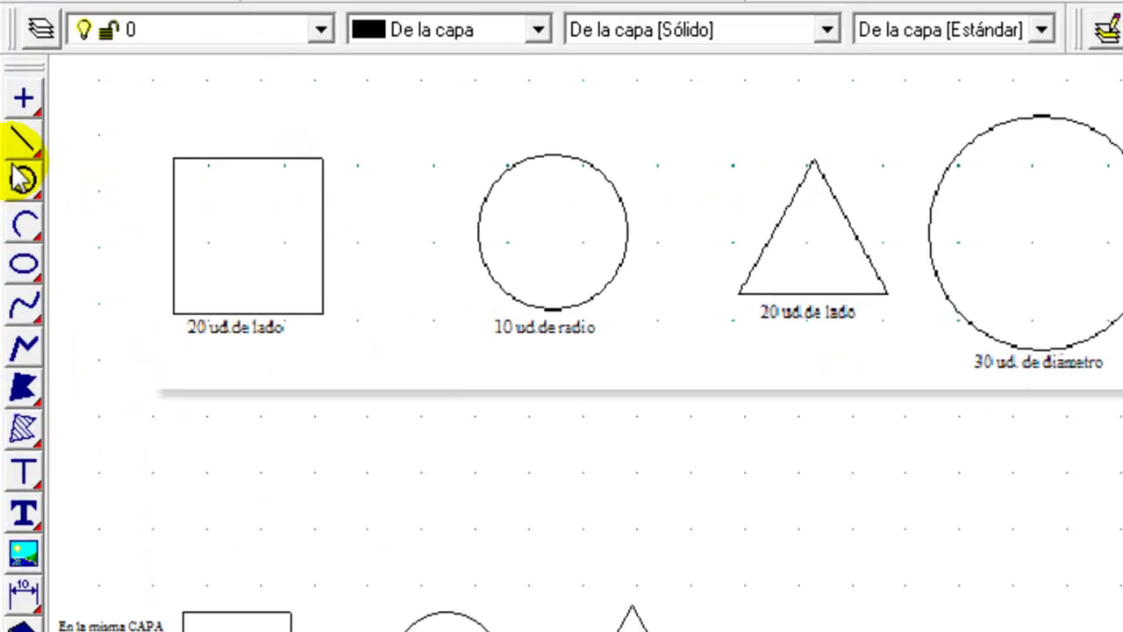
Step: Draw a circle by centre and diameter beside the new triangle, with a diameter of 30 units
click(6, 148)
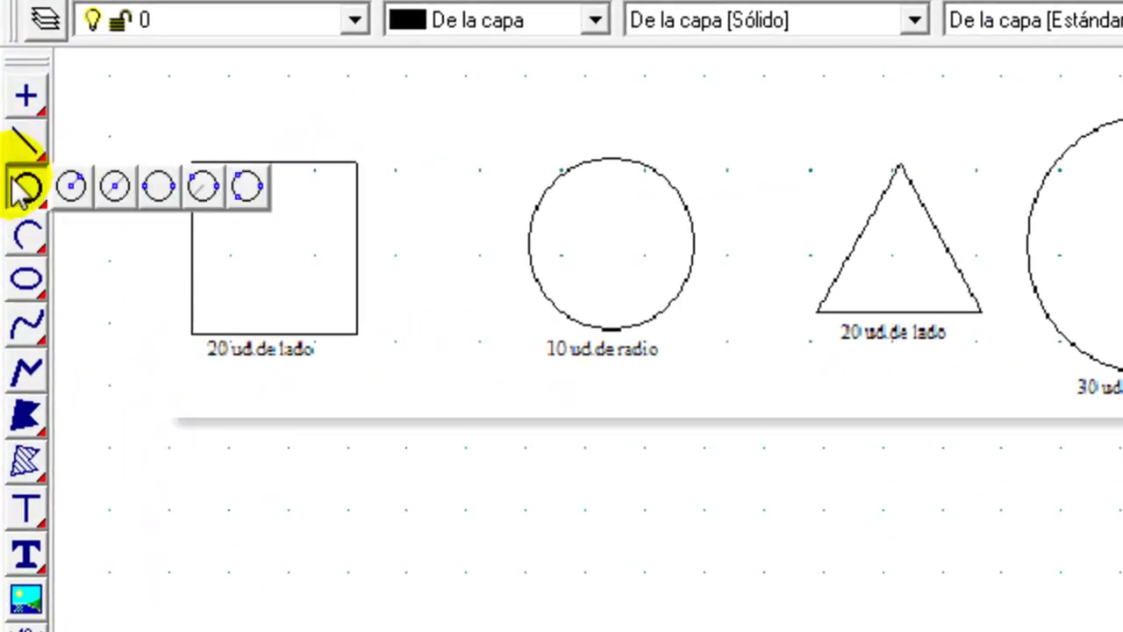
click(114, 195)
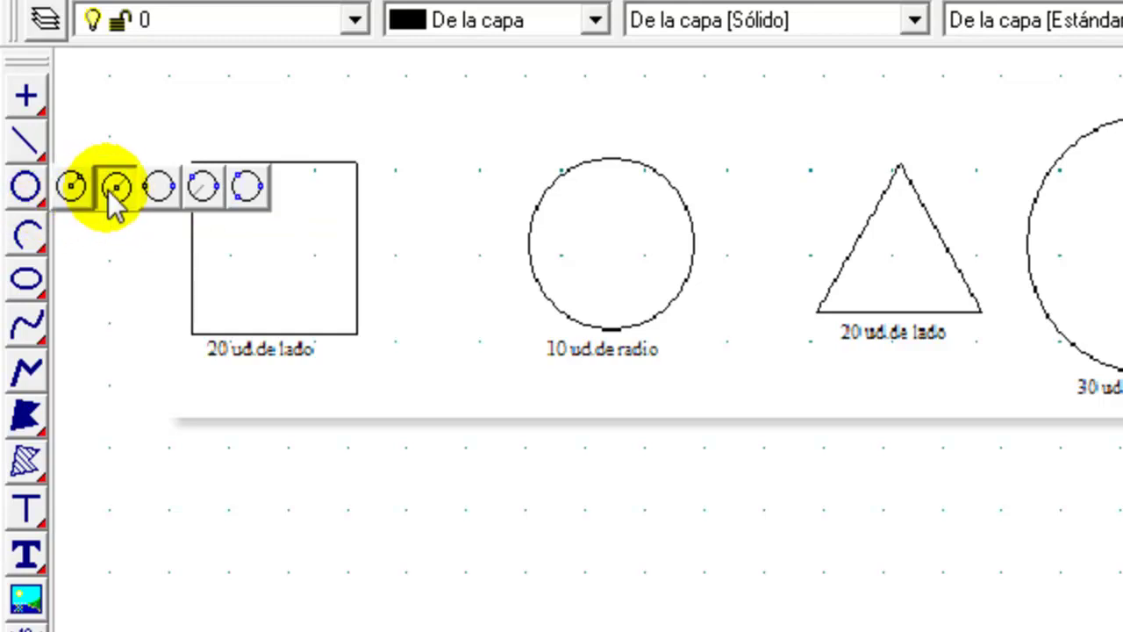
click(114, 195)
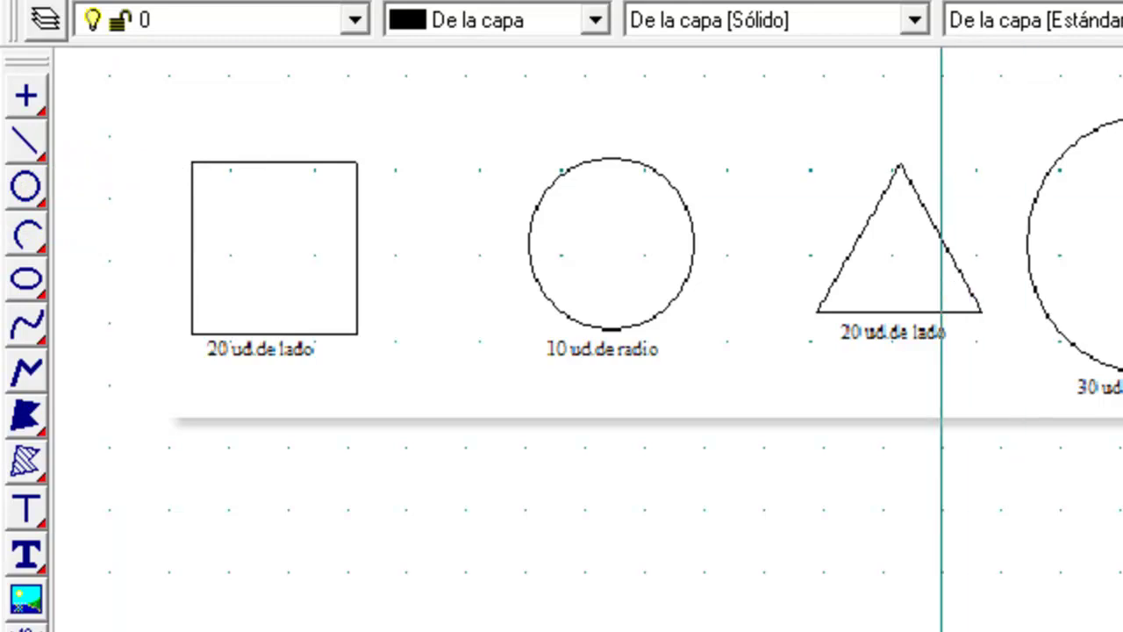
click(920, 138)
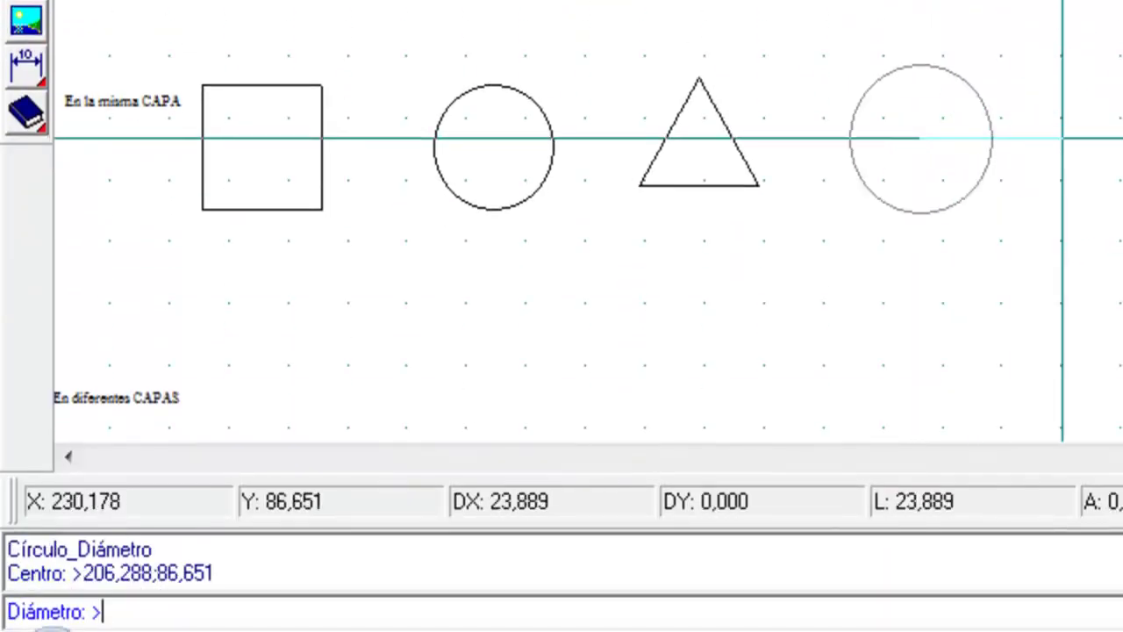
text(30)
key(Return)
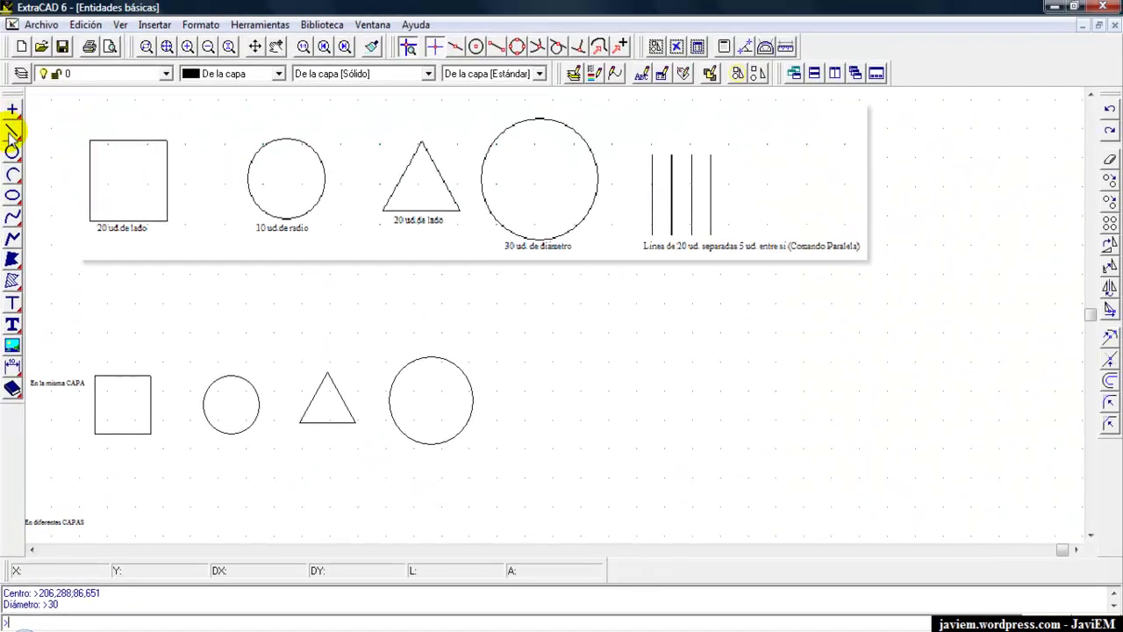
Step: Draw a vertical line 20 units long beside the new large circle, using relative coordinates r0;20 for its end point
click(11, 134)
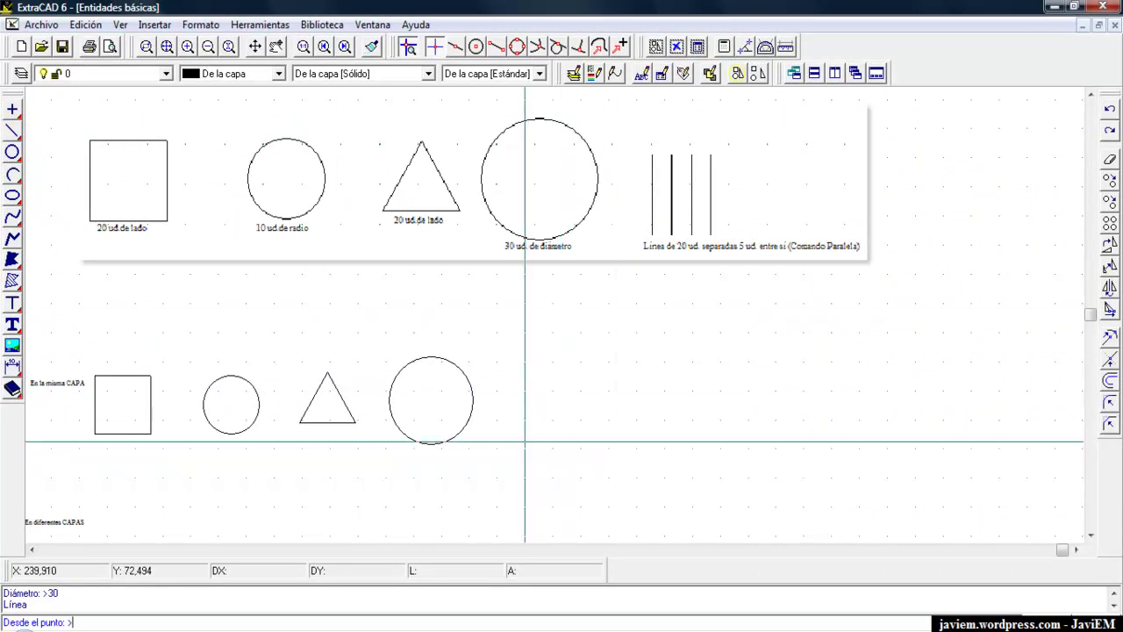
click(525, 451)
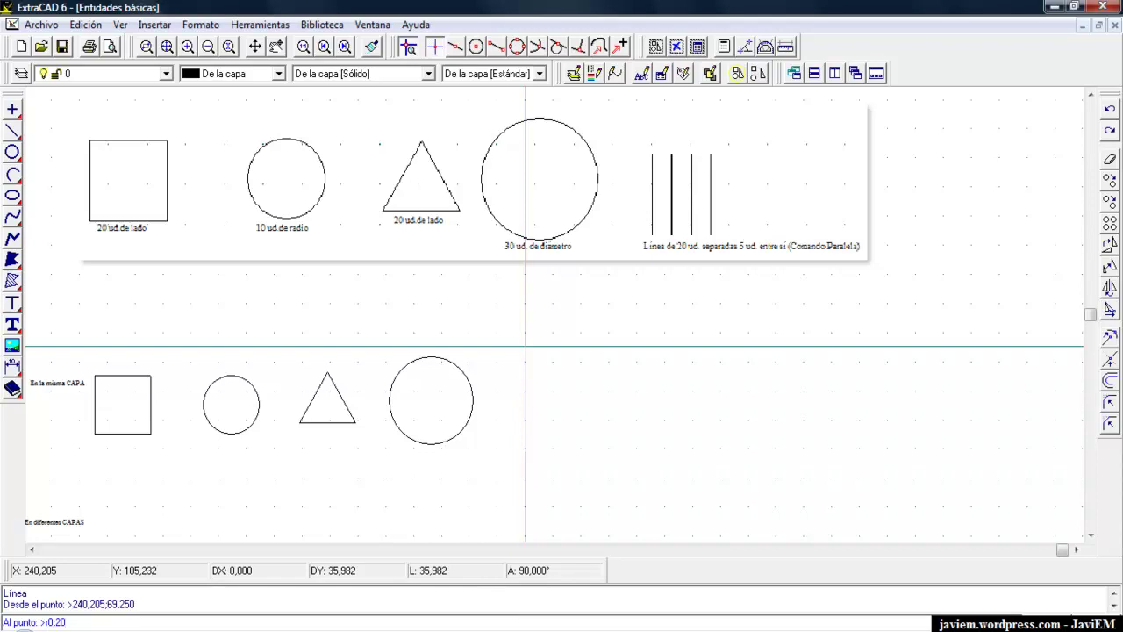
key(Return)
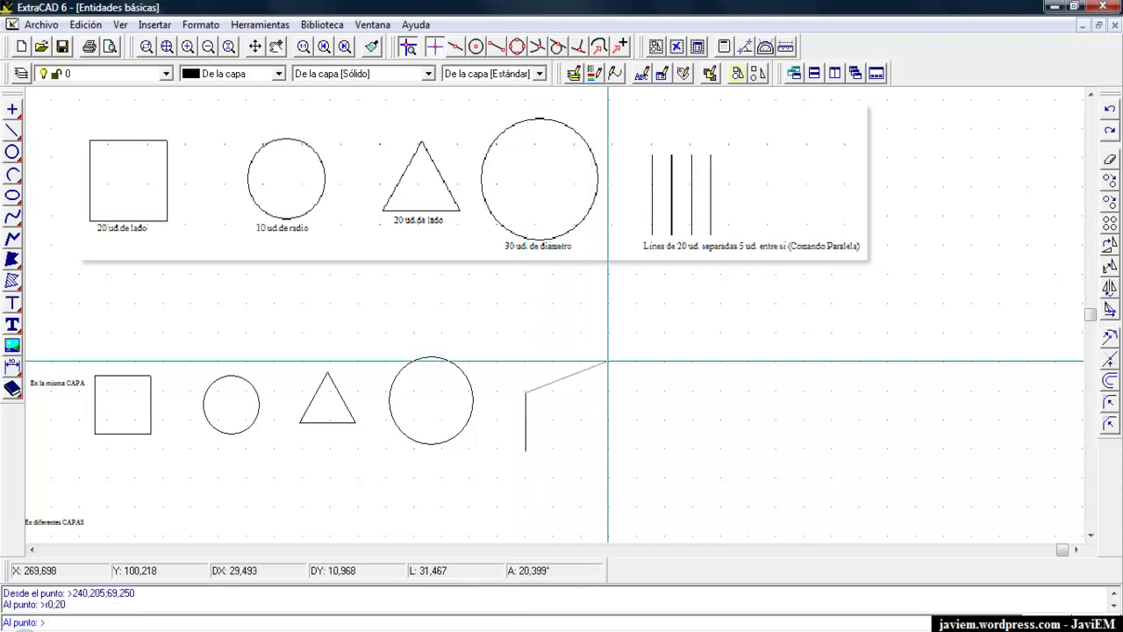
key(Return)
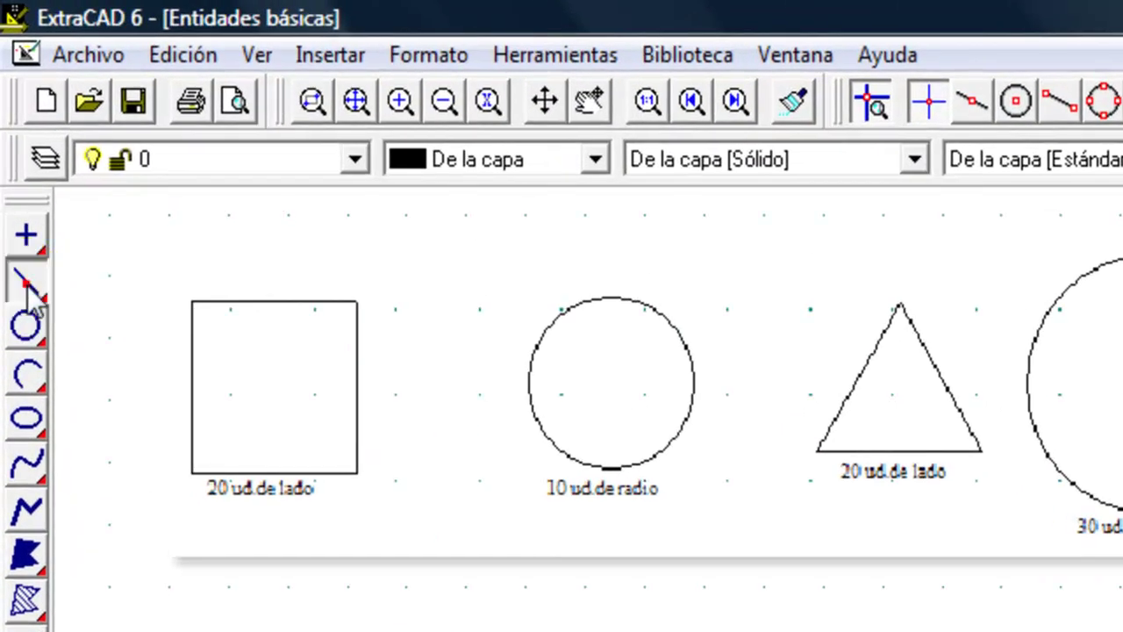
Step: Create a parallel of the new vertical line at a distance of 5 units on its right side
click(13, 135)
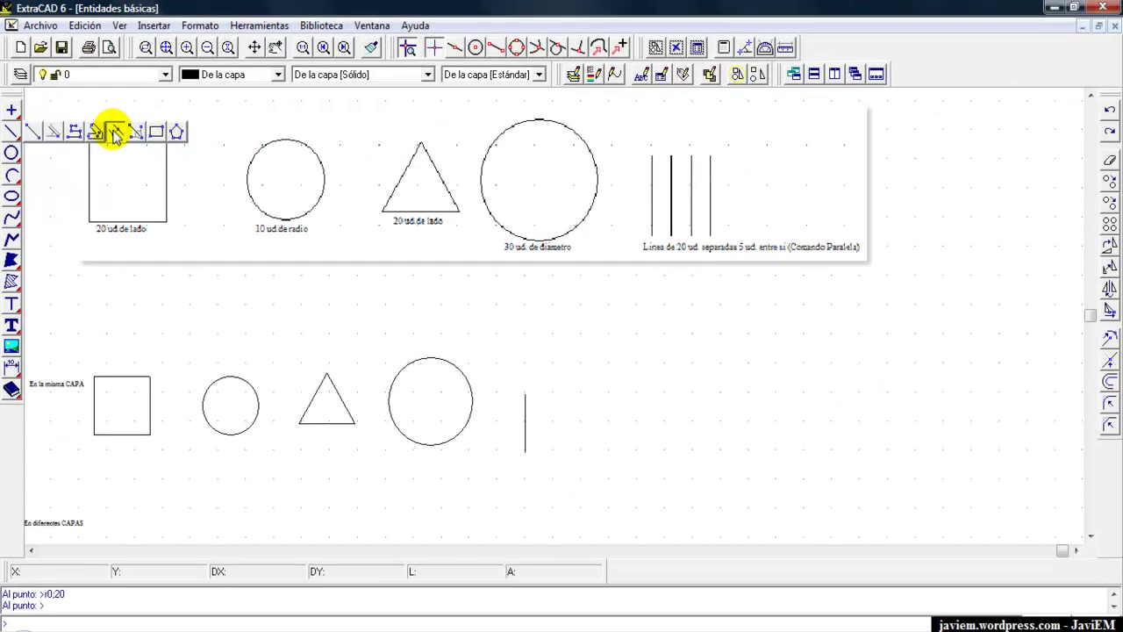
click(115, 132)
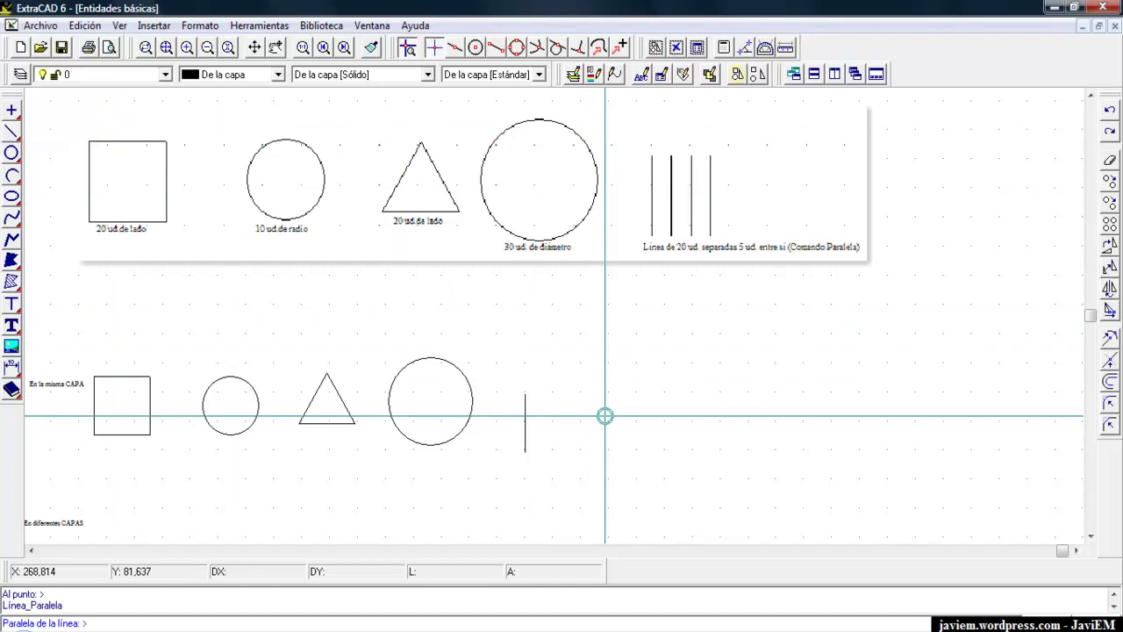
click(527, 425)
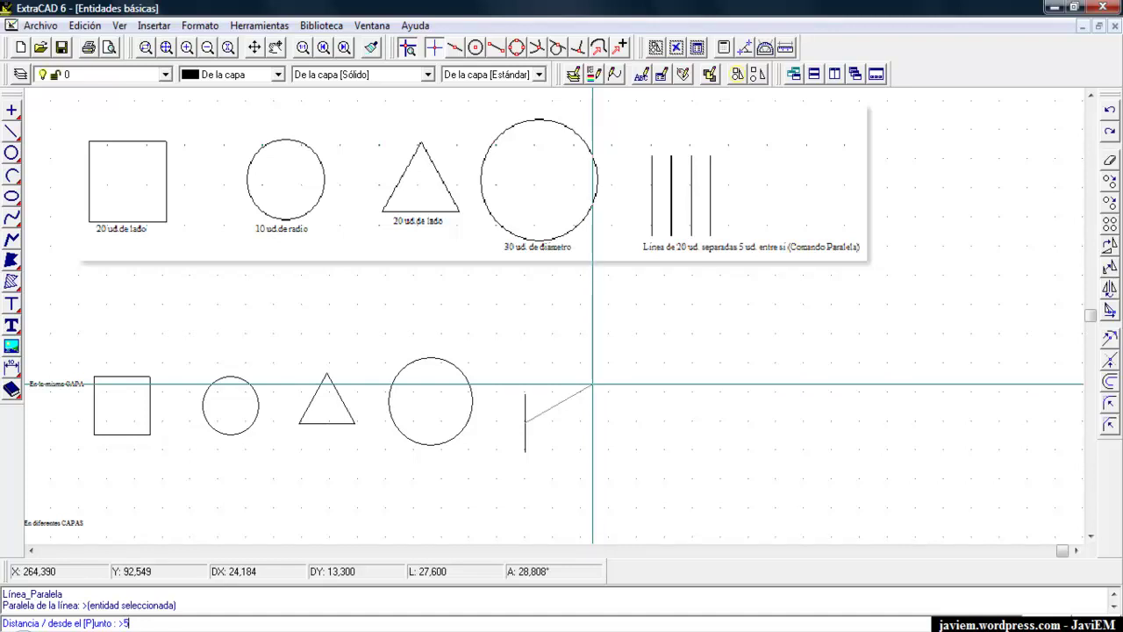
key(Return)
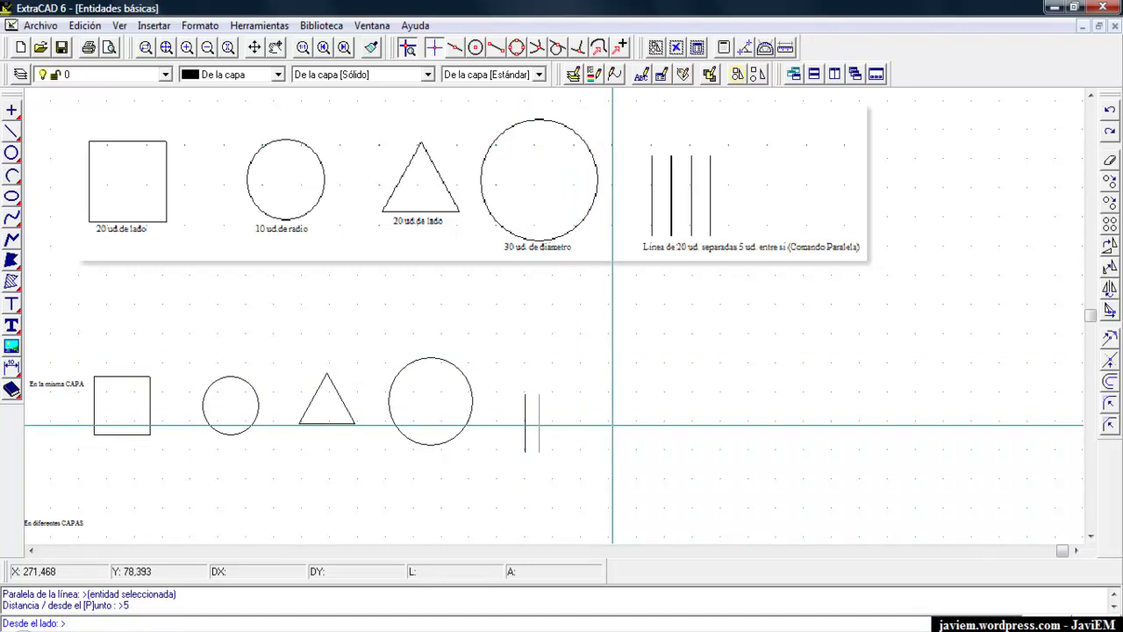
click(613, 426)
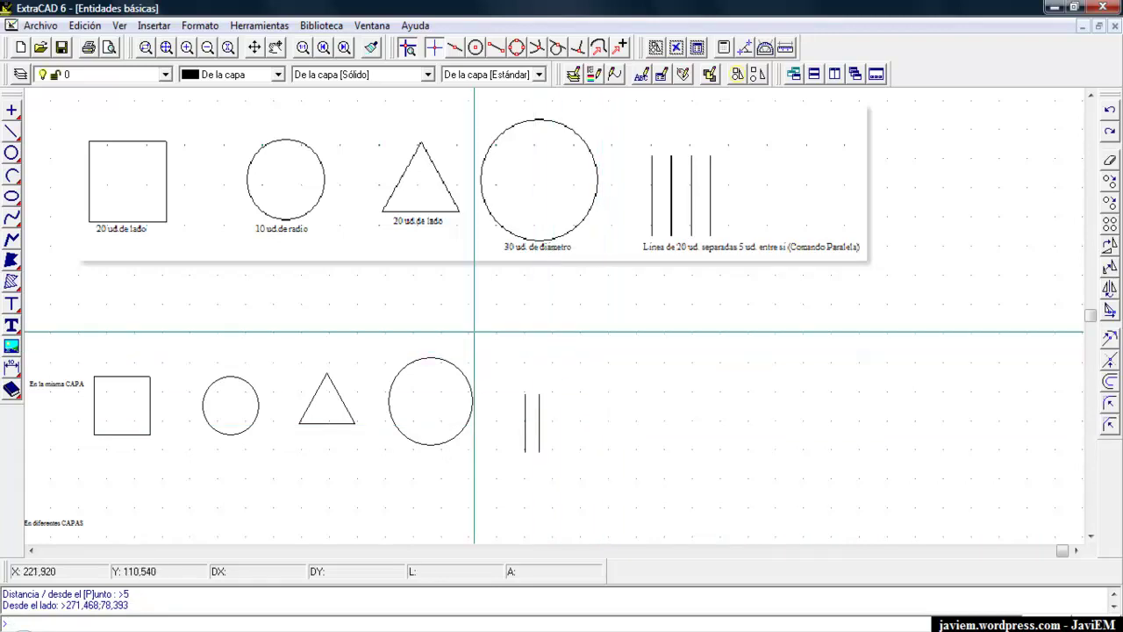
Step: Create a third vertical line parallel to the second one, 5 units to its right
click(11, 130)
click(113, 131)
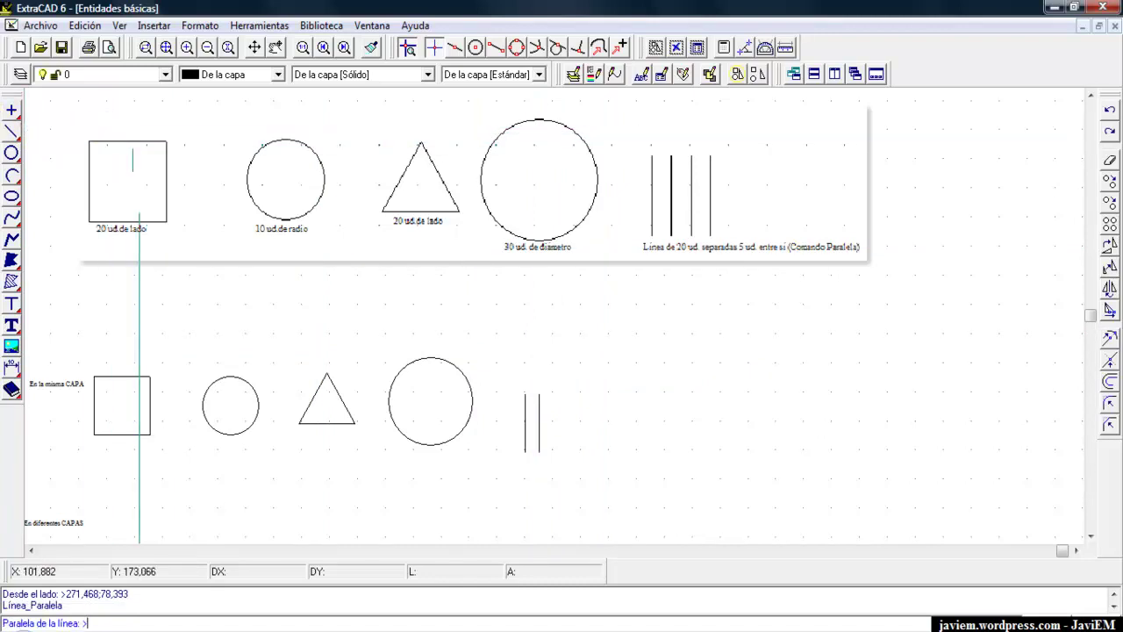
click(538, 425)
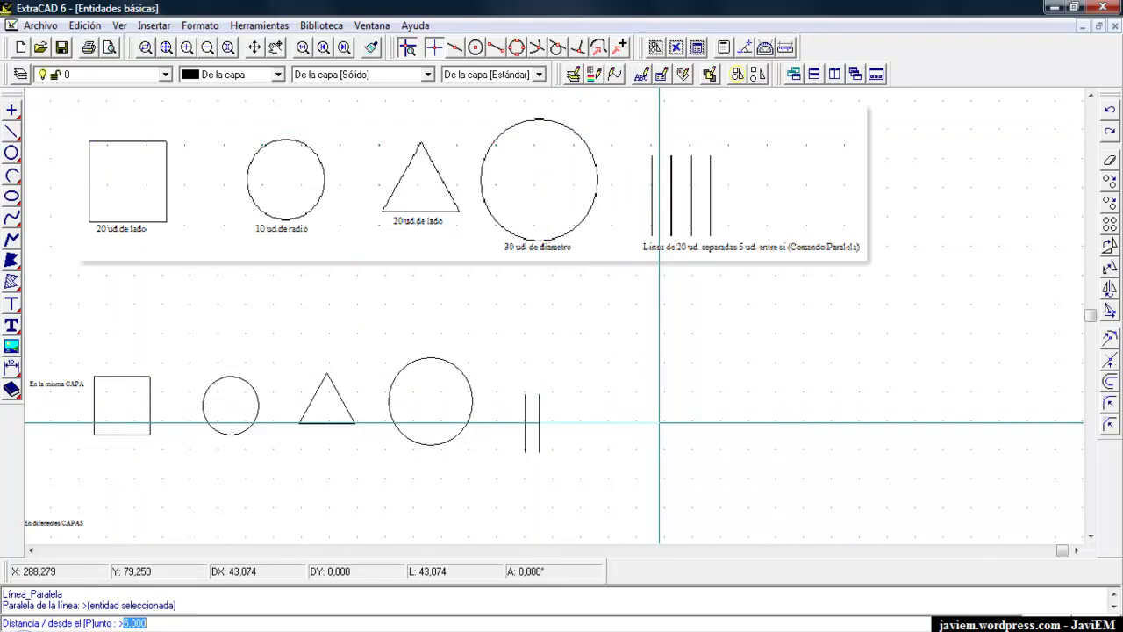
key(Return)
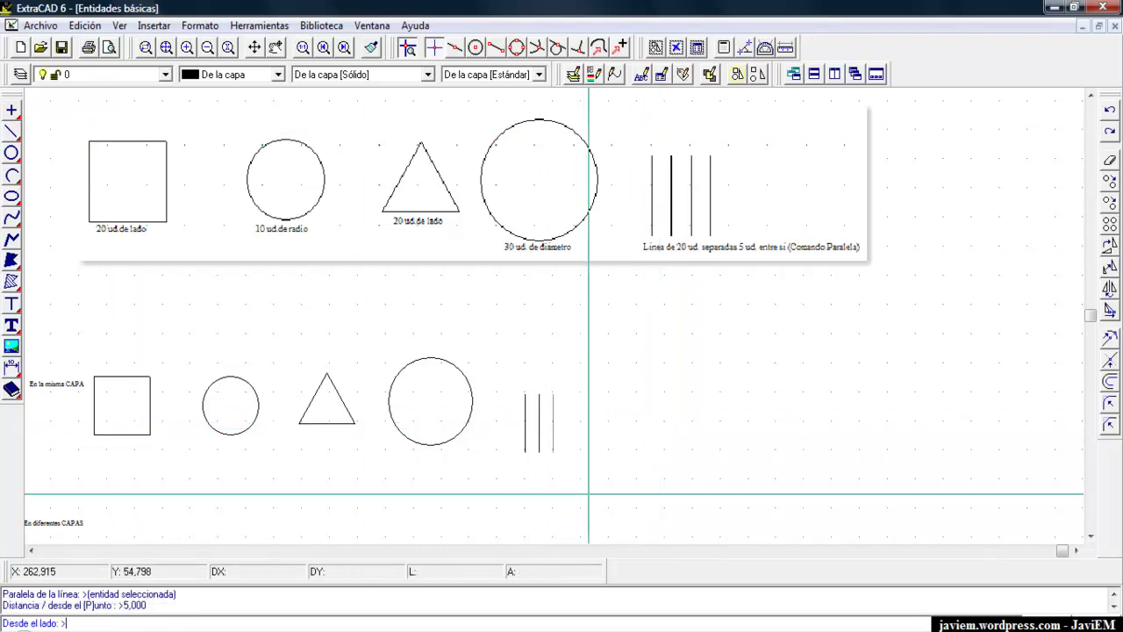
click(611, 466)
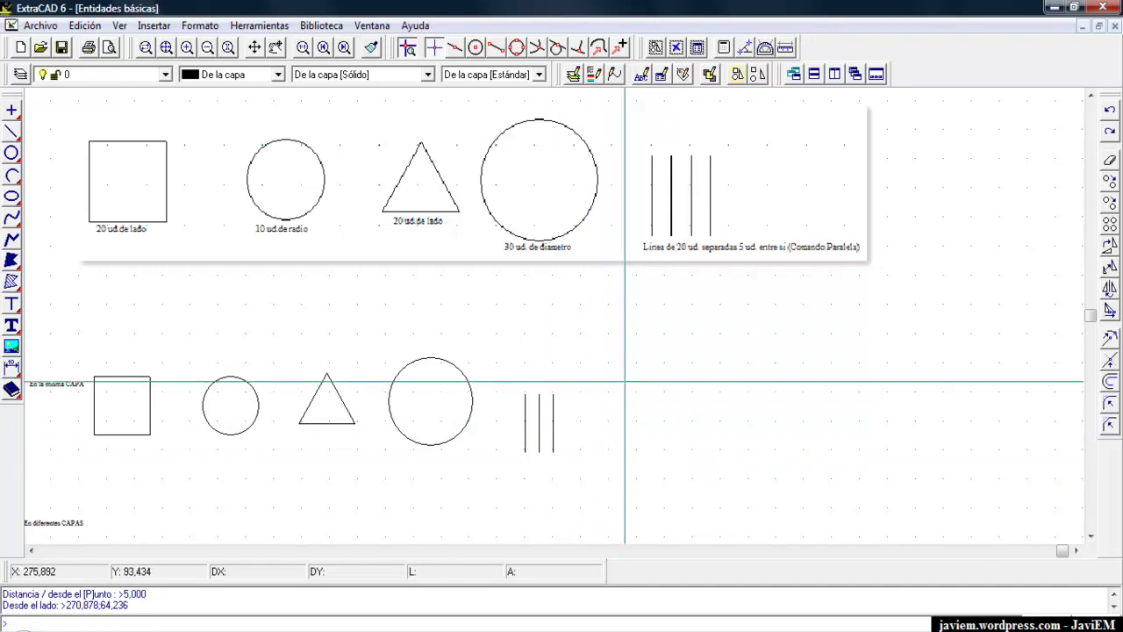
Step: Create a fourth vertical line parallel to the third one, 5 units to its right
key(Return)
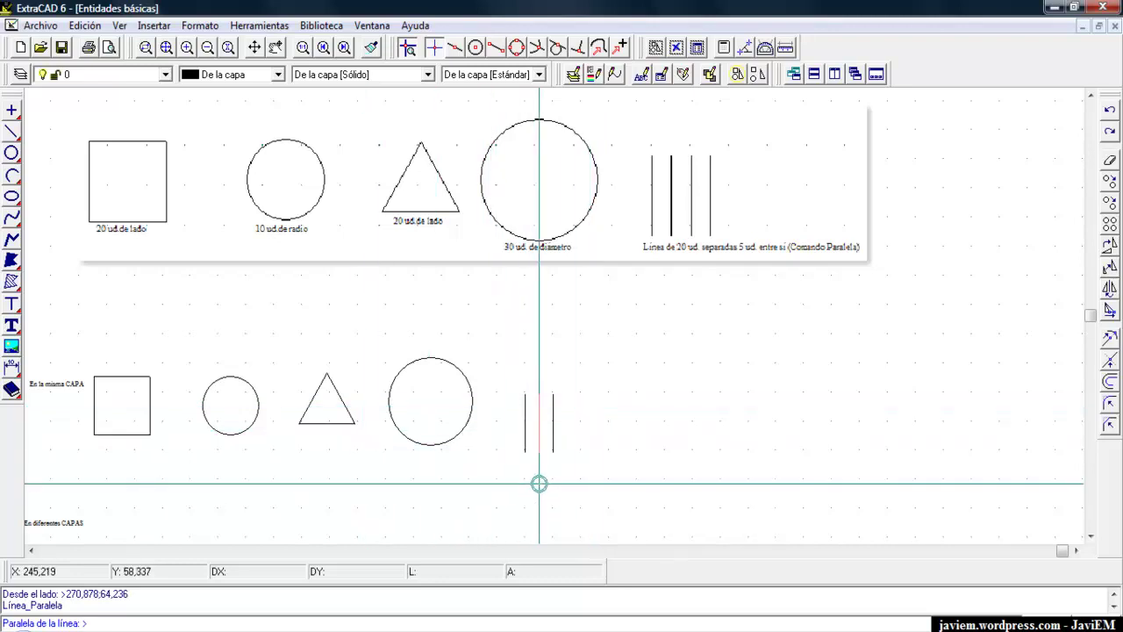
click(558, 419)
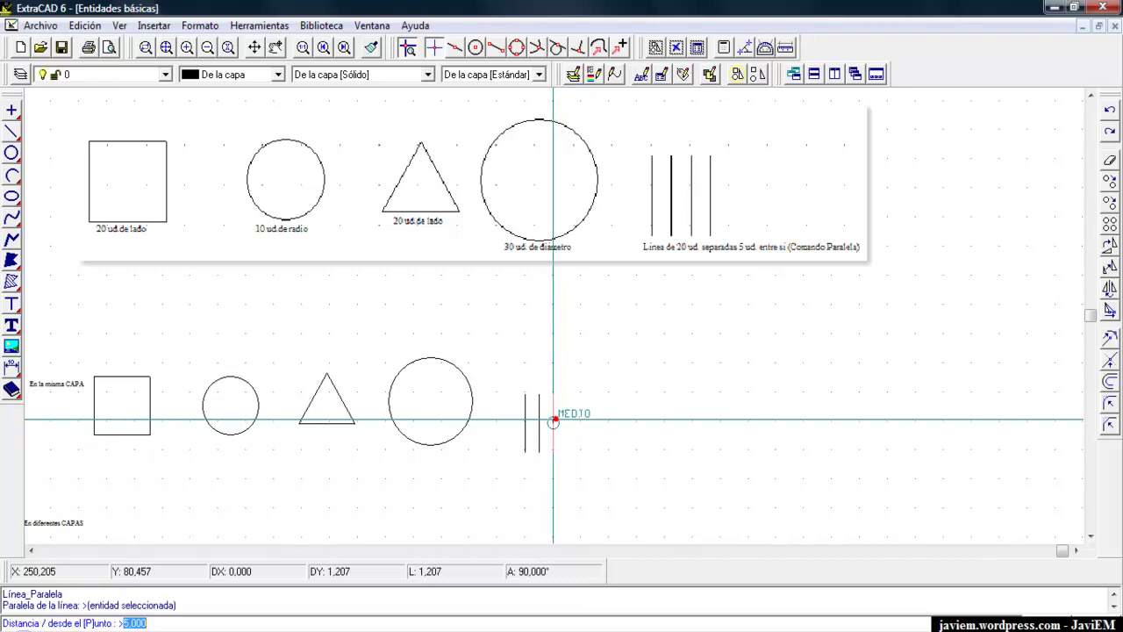
key(Return)
click(624, 417)
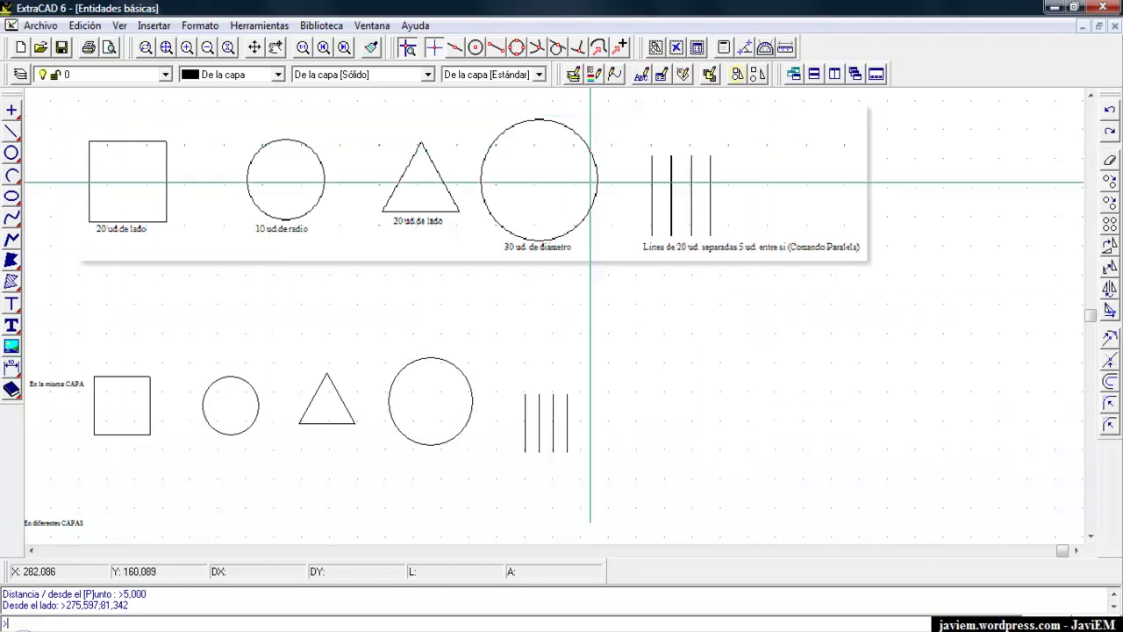
Step: Move the four new parallel lines straight up by about 10 units to line them up with the row
click(1110, 182)
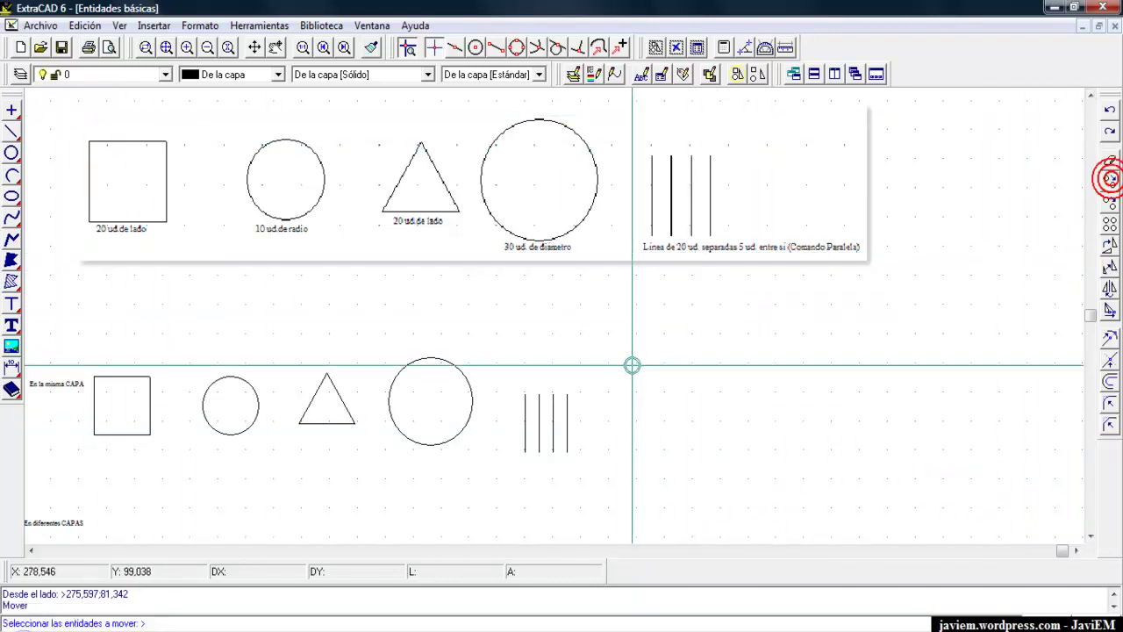
click(602, 387)
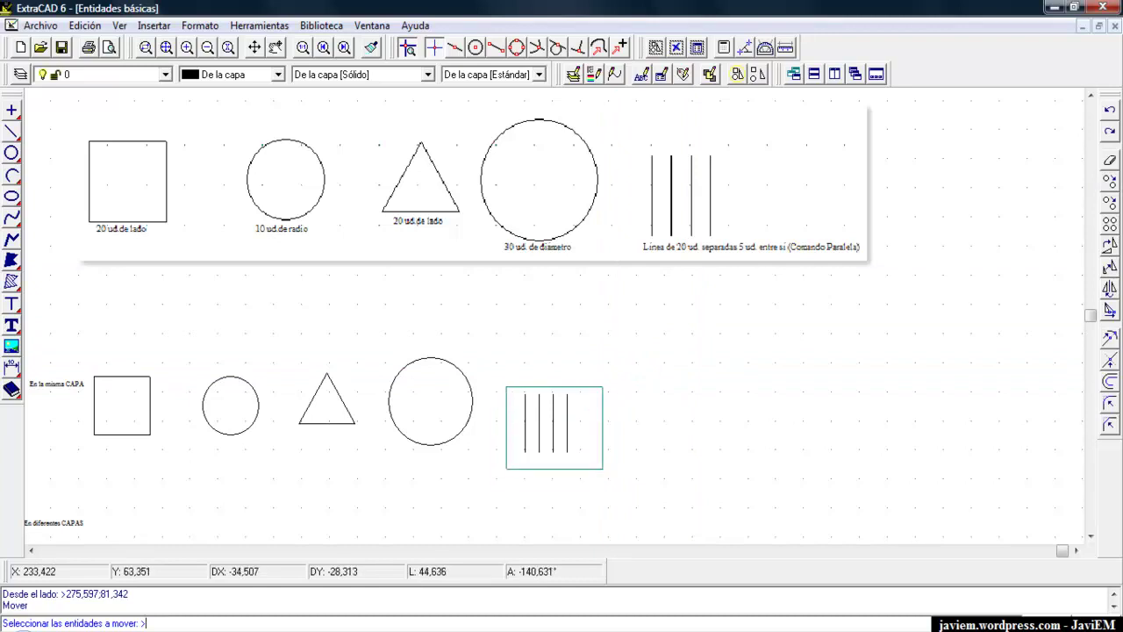
click(502, 471)
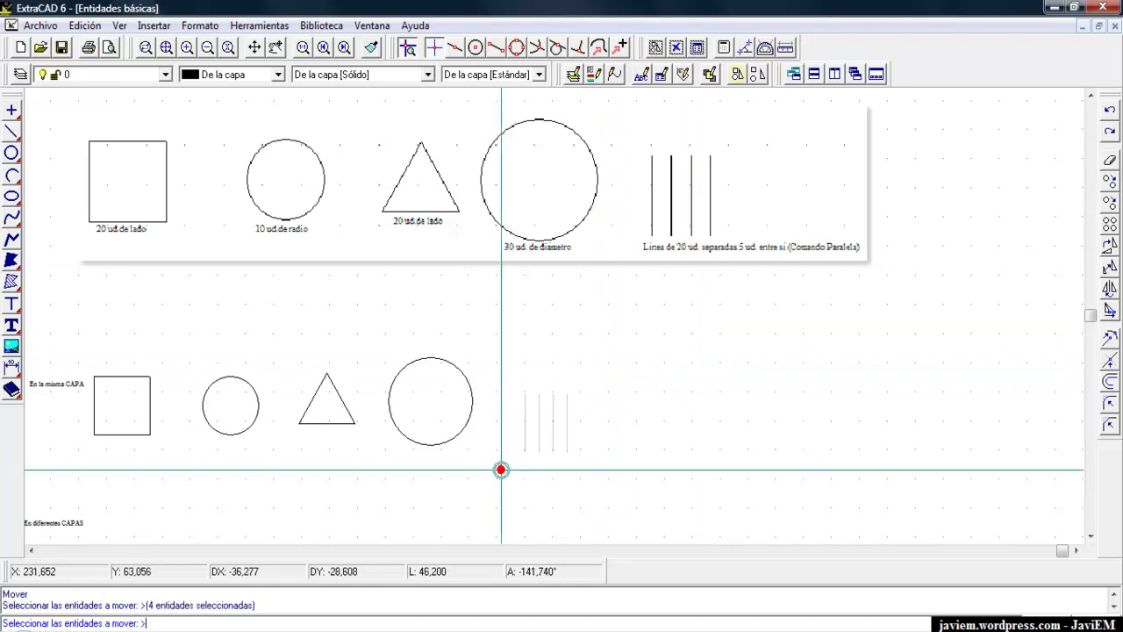
right_click(611, 410)
click(610, 410)
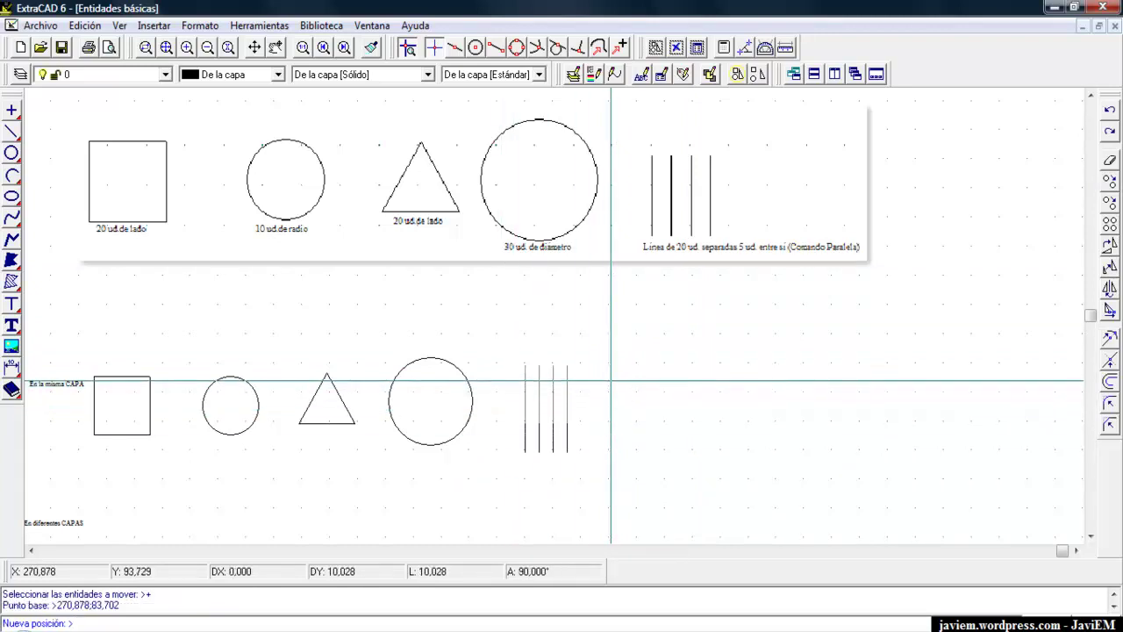
click(611, 382)
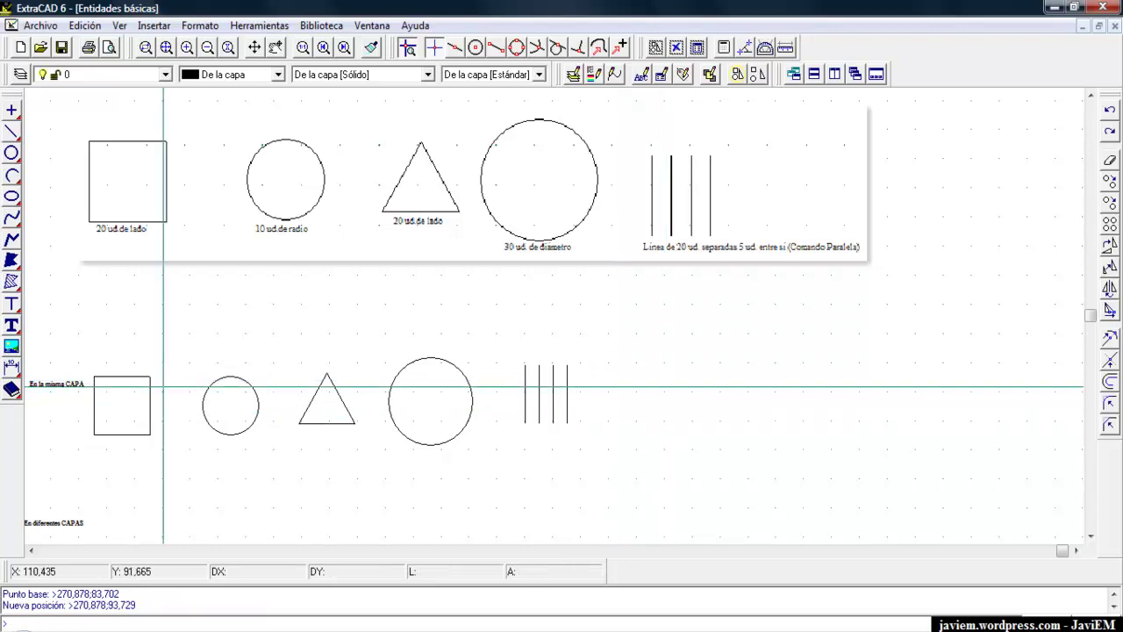
Step: Open the layer properties and name the first unnamed layer below layer 0 Cuadrado
click(1090, 536)
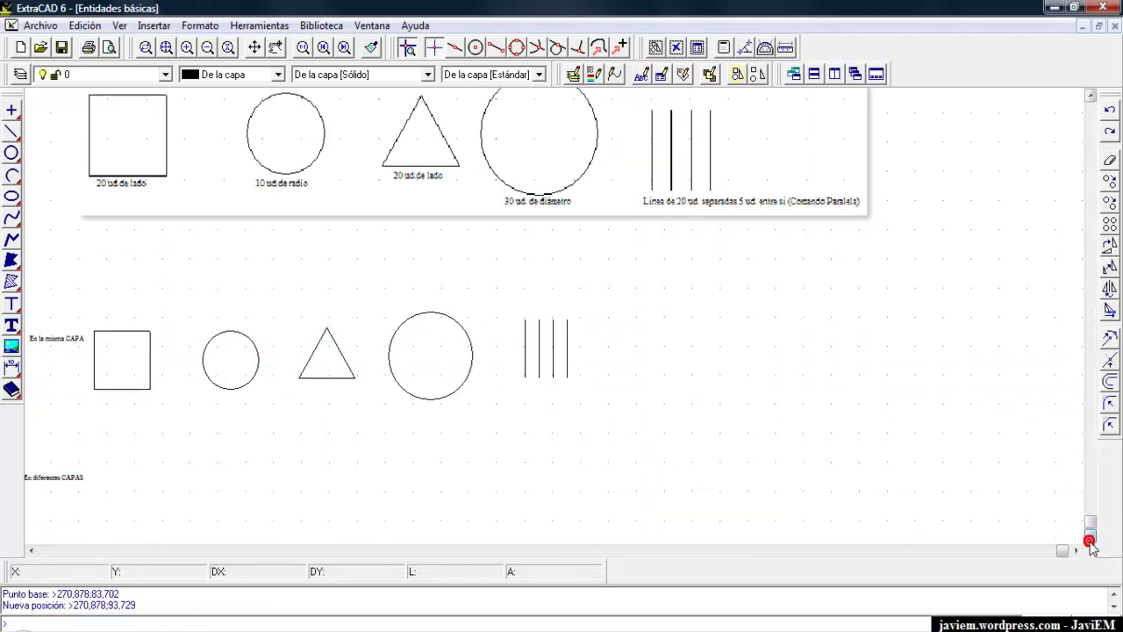
click(31, 551)
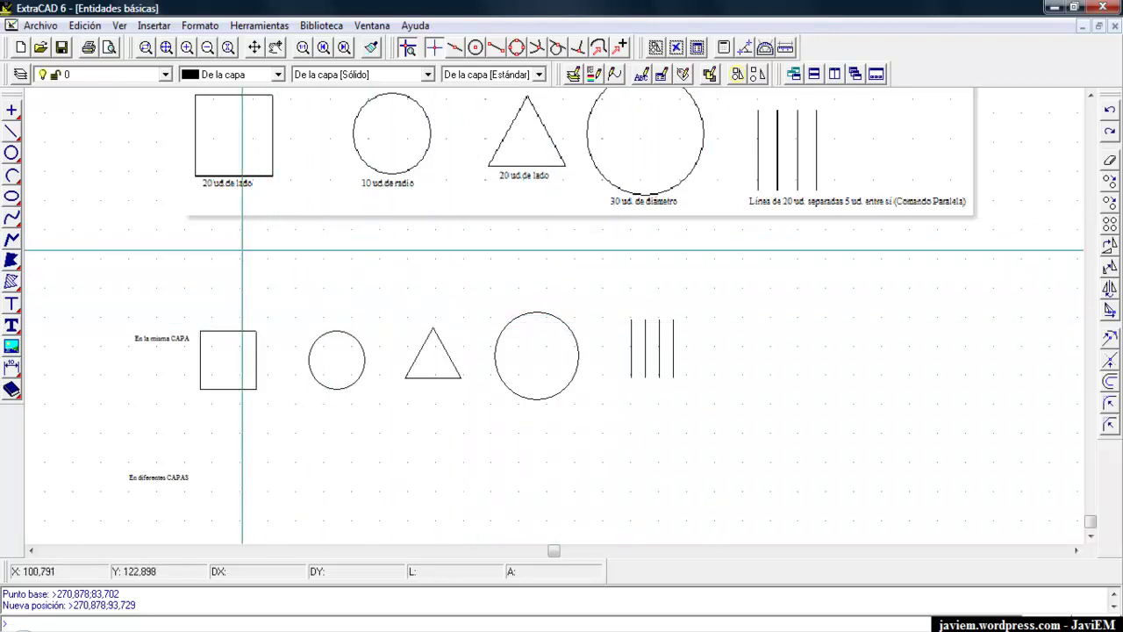
click(20, 76)
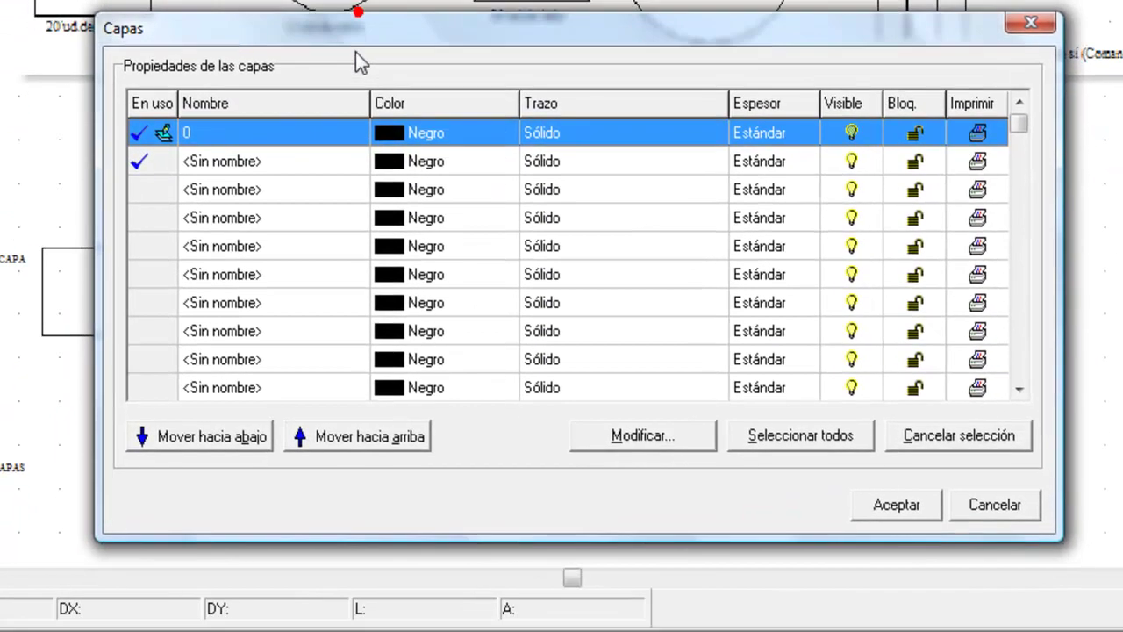
drag(355, 43, 349, 113)
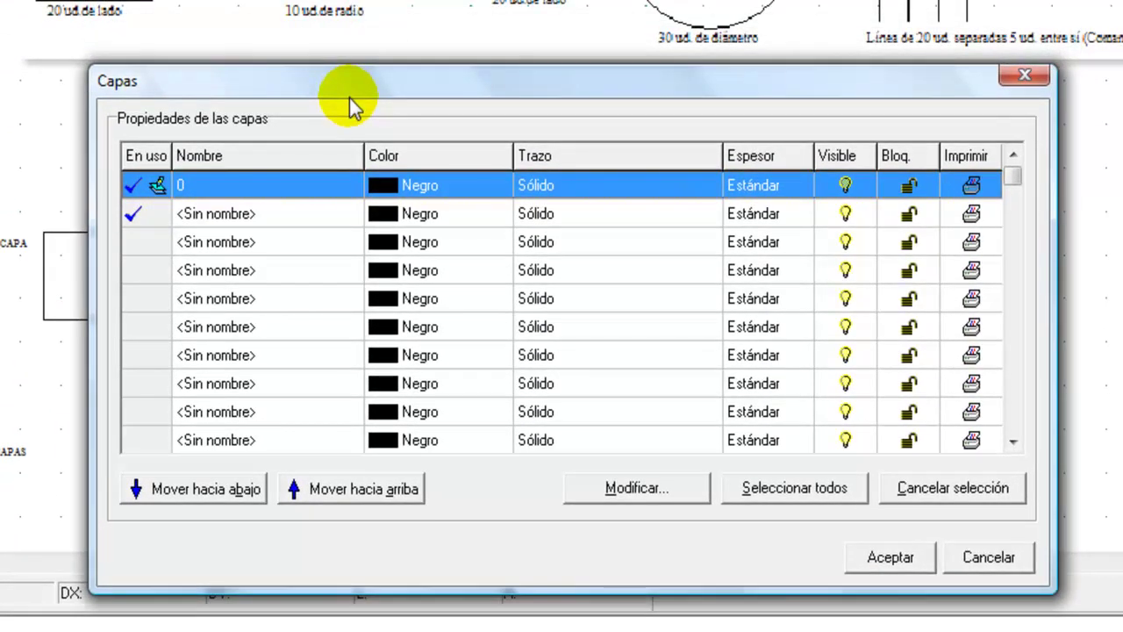
click(258, 210)
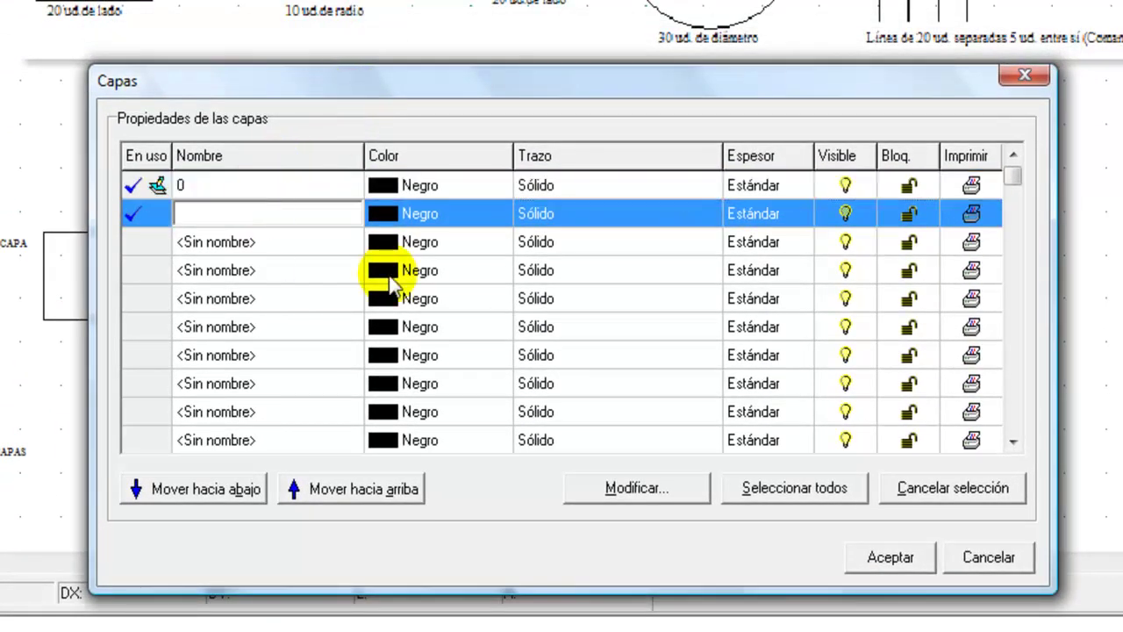
text(Cuadrado)
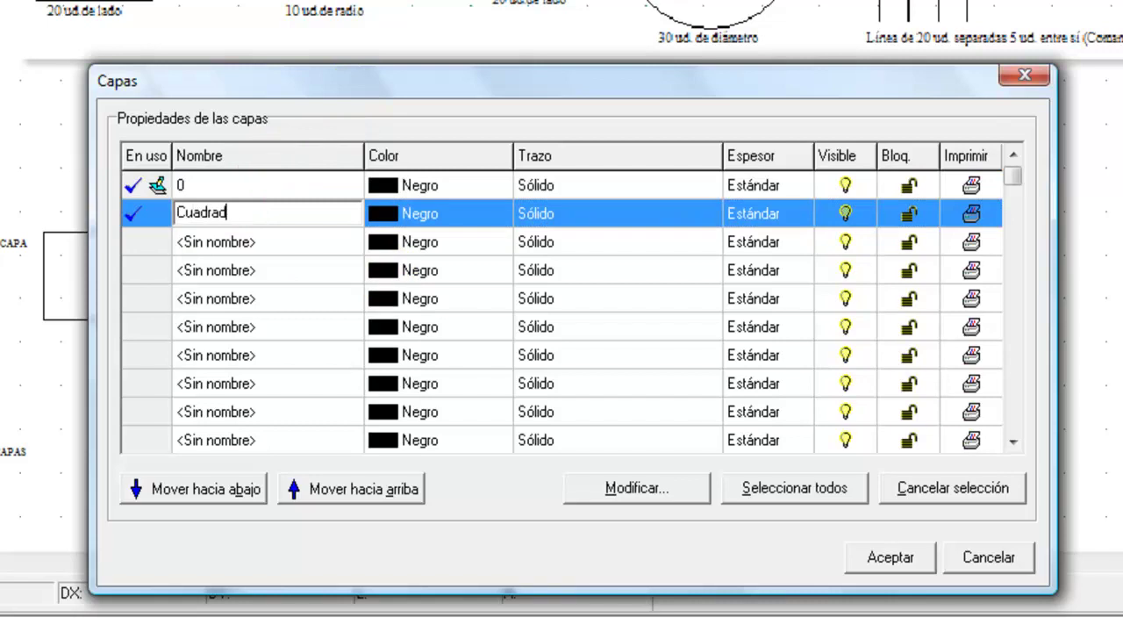
Step: Set the Cuadrado layer's colour to Azul and its line style to Guiones medios
click(474, 215)
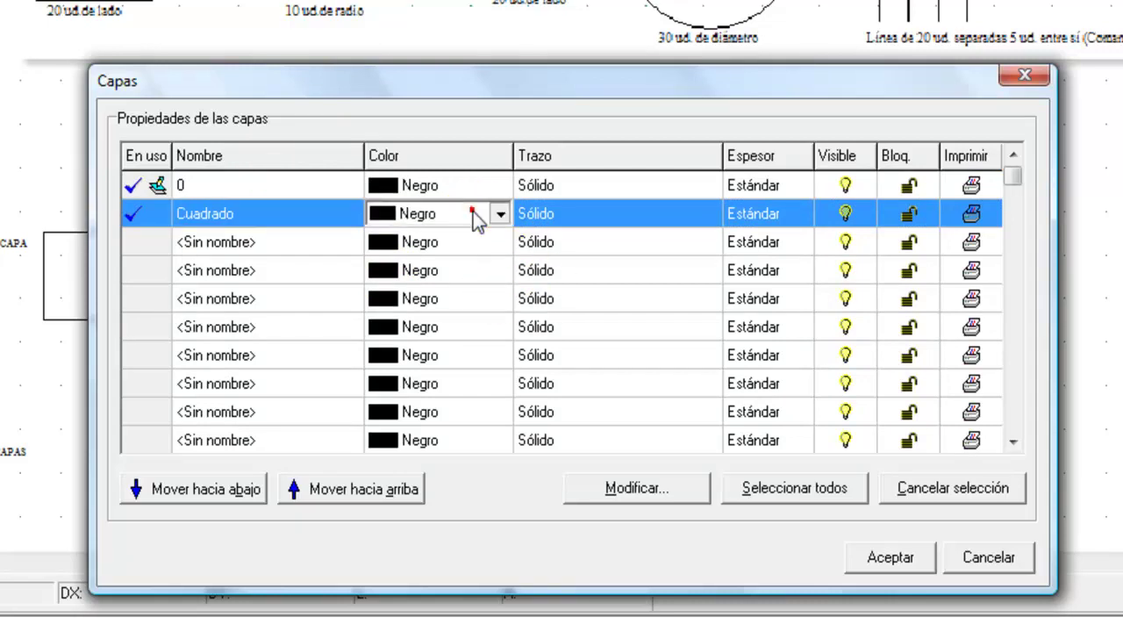
click(472, 212)
click(446, 256)
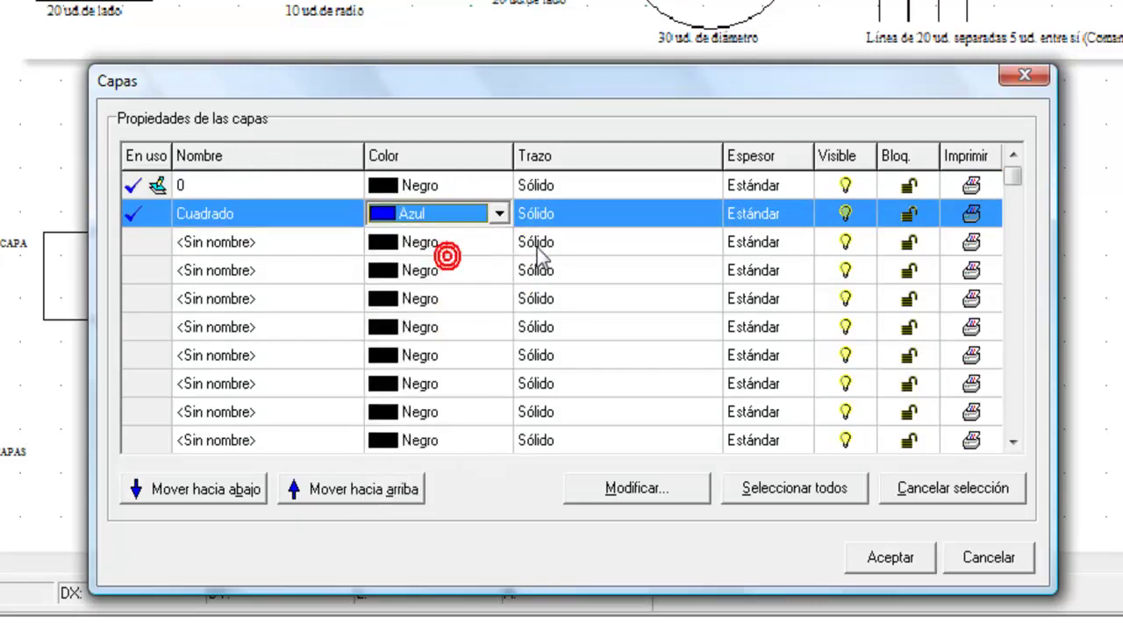
click(630, 221)
click(634, 218)
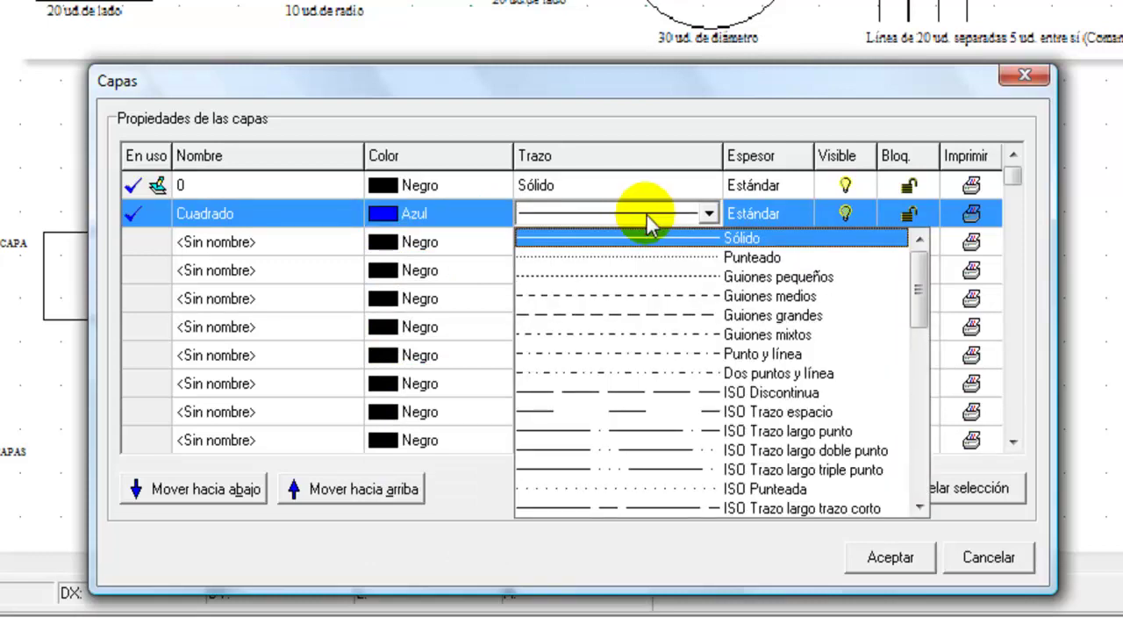
click(660, 297)
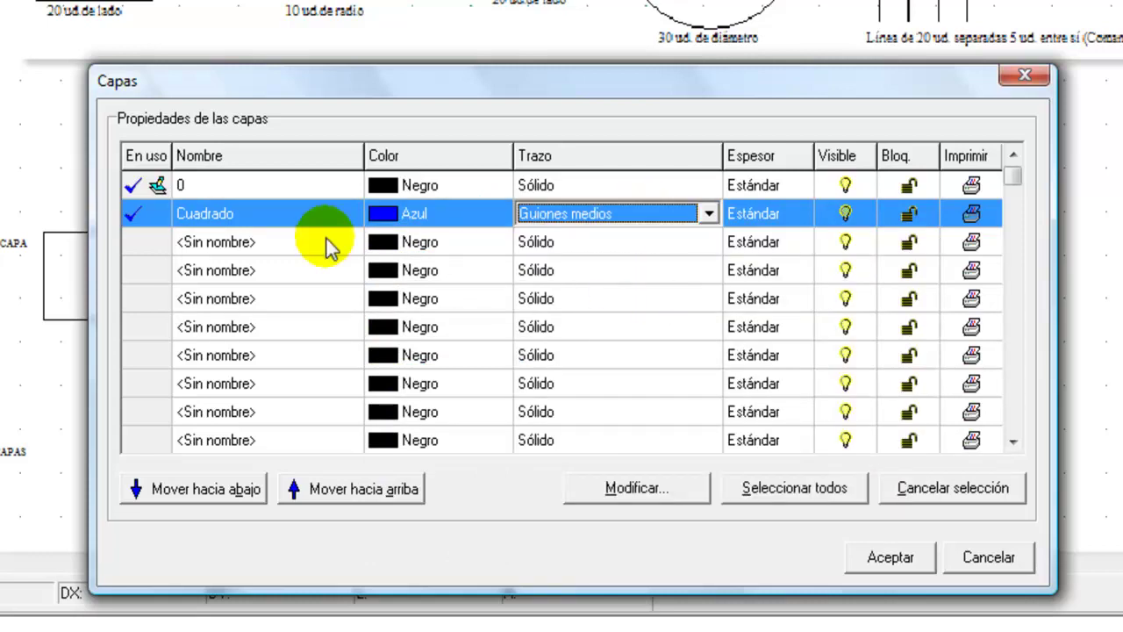
Step: Name the unnamed layer below Cuadrado Círculo
click(279, 243)
text(Co)
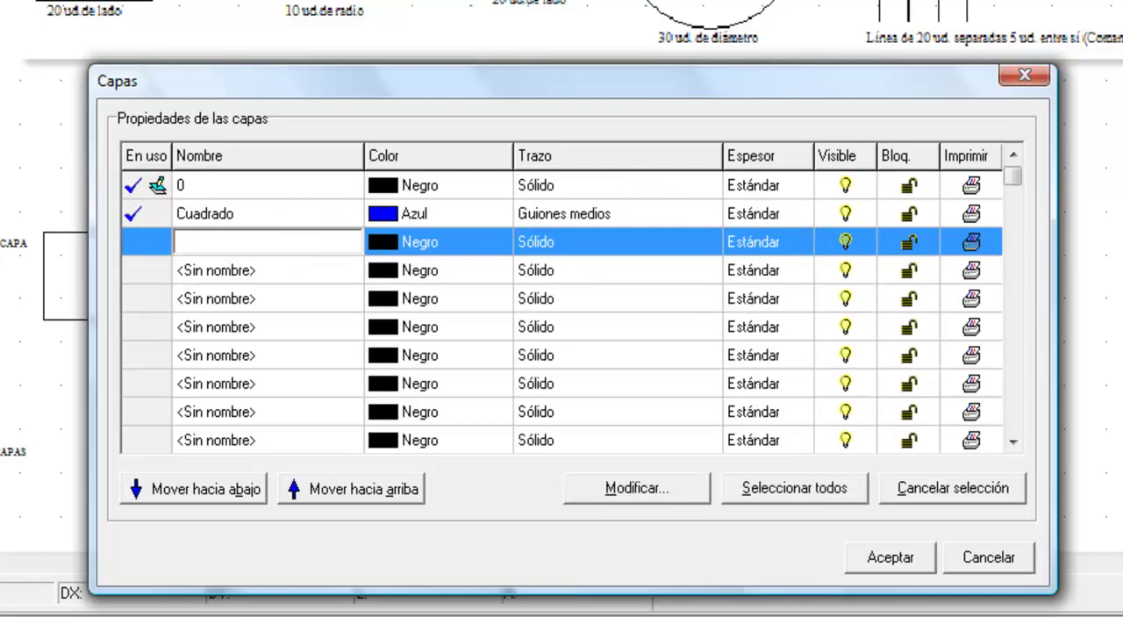
key(BackSpace)
text(írculo)
key(Return)
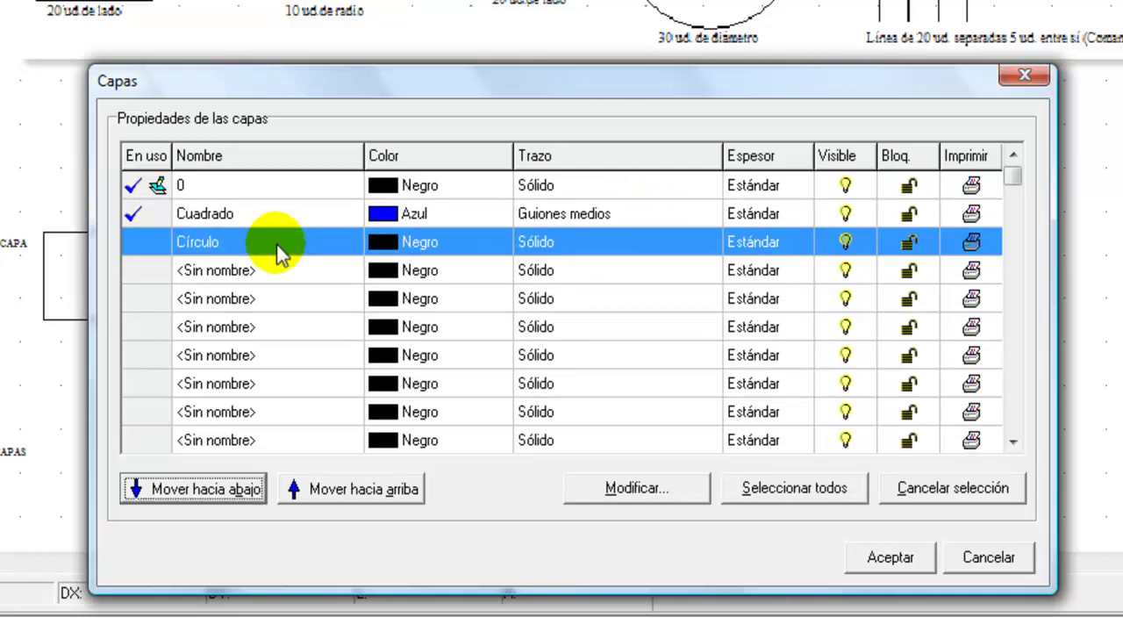
Step: Set the Círculo layer's colour to Rojo and its line style to Guiones grandes
click(403, 244)
click(404, 244)
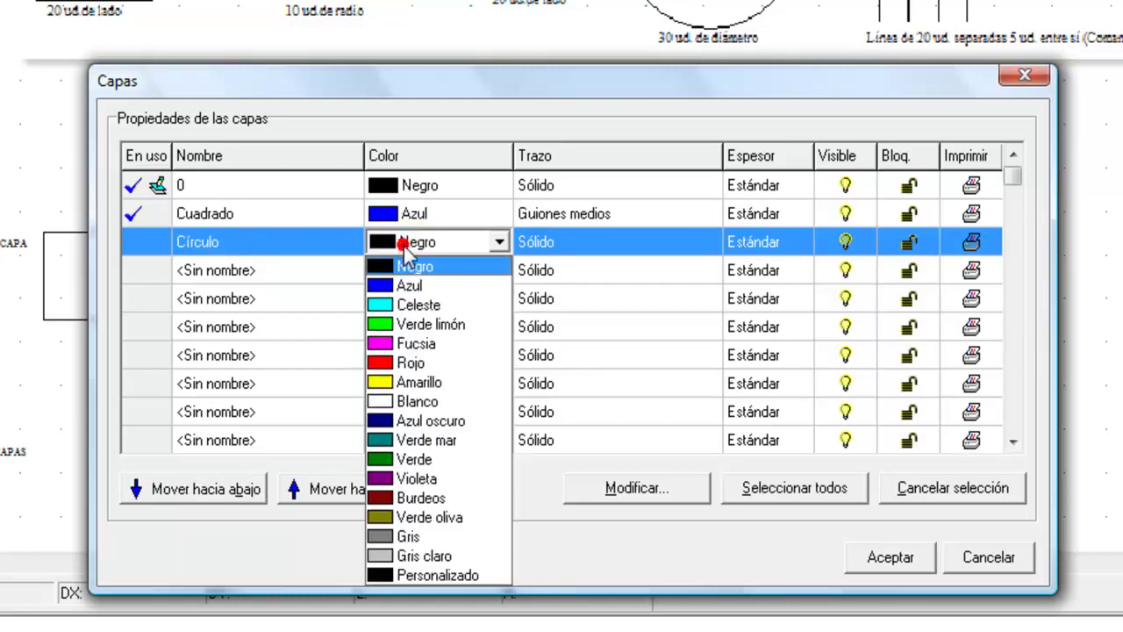
click(415, 362)
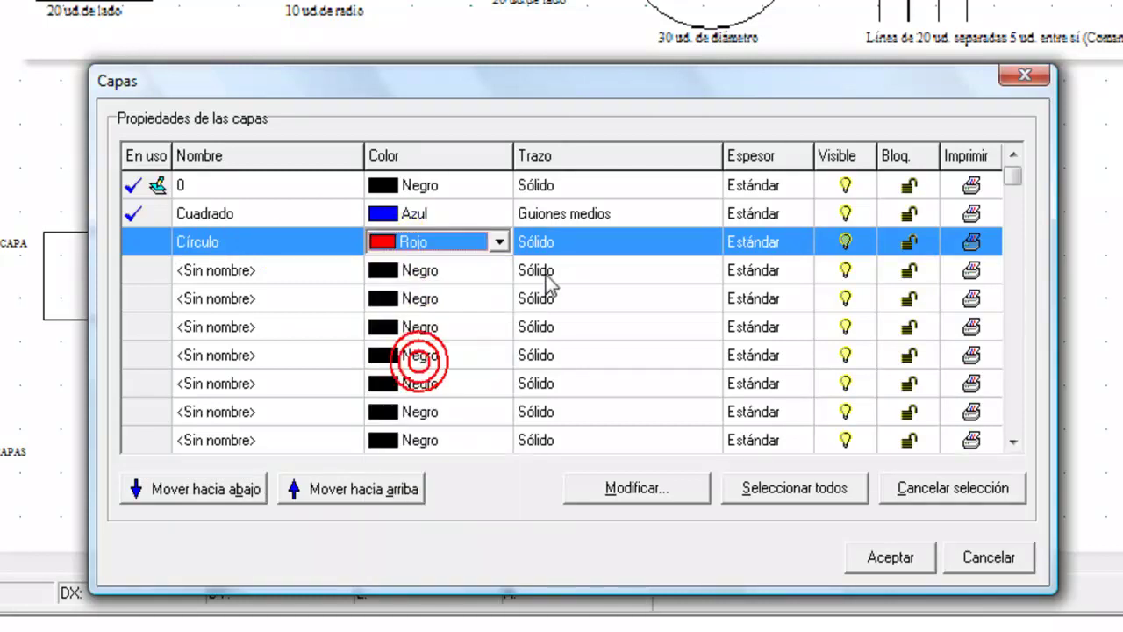
click(597, 244)
click(597, 244)
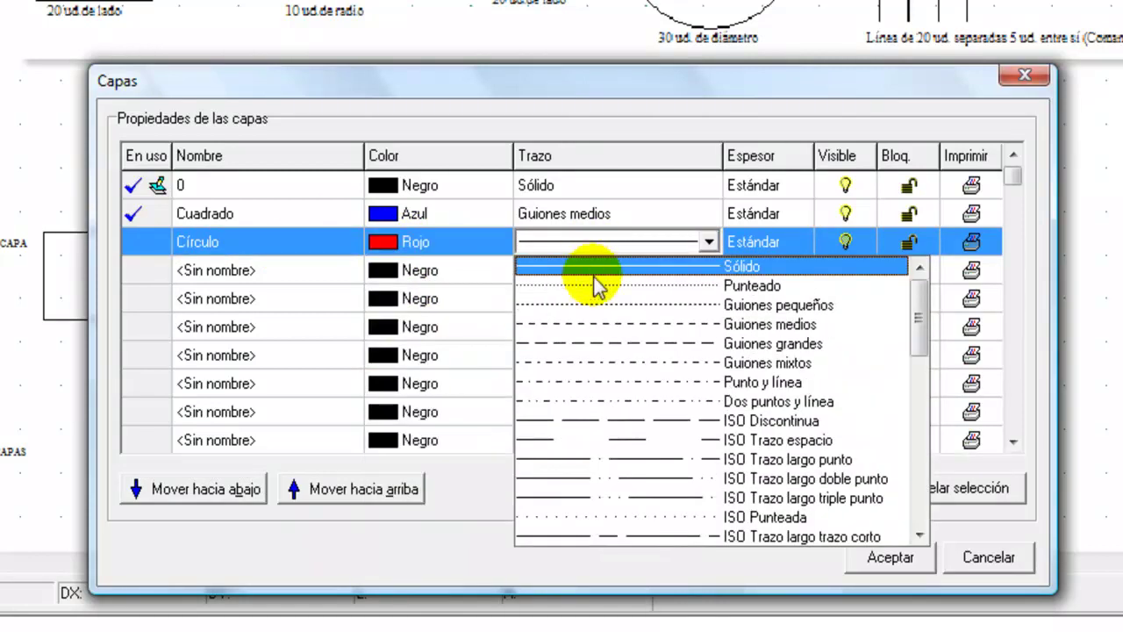
click(597, 343)
Step: Name the unnamed layer below Círculo Triángulo
double_click(232, 271)
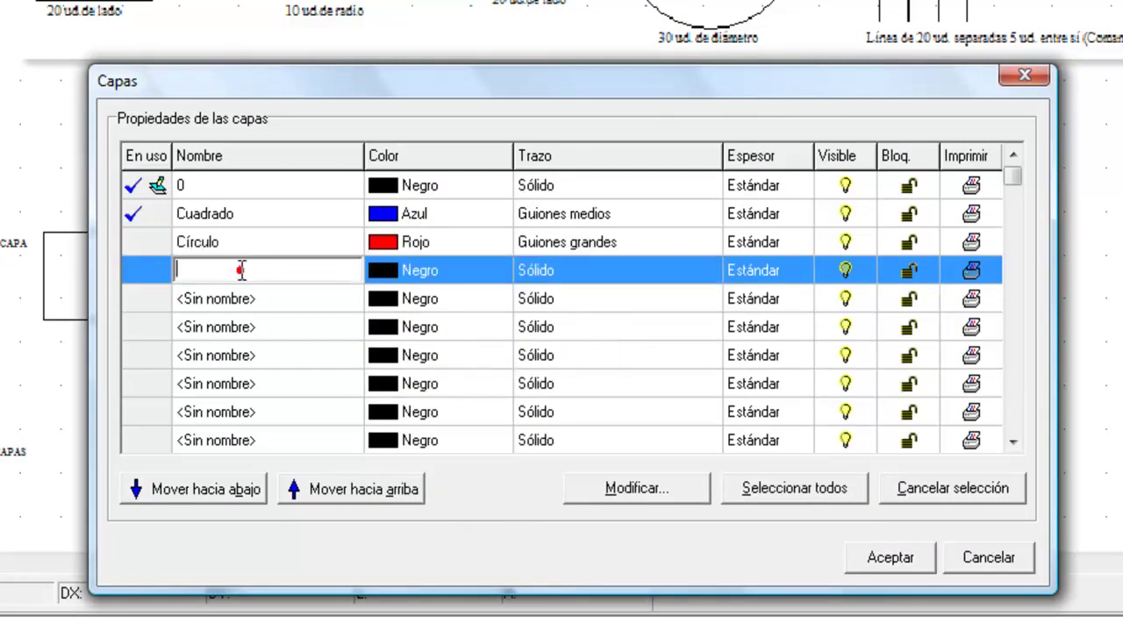
text(Triángulo)
key(Tab)
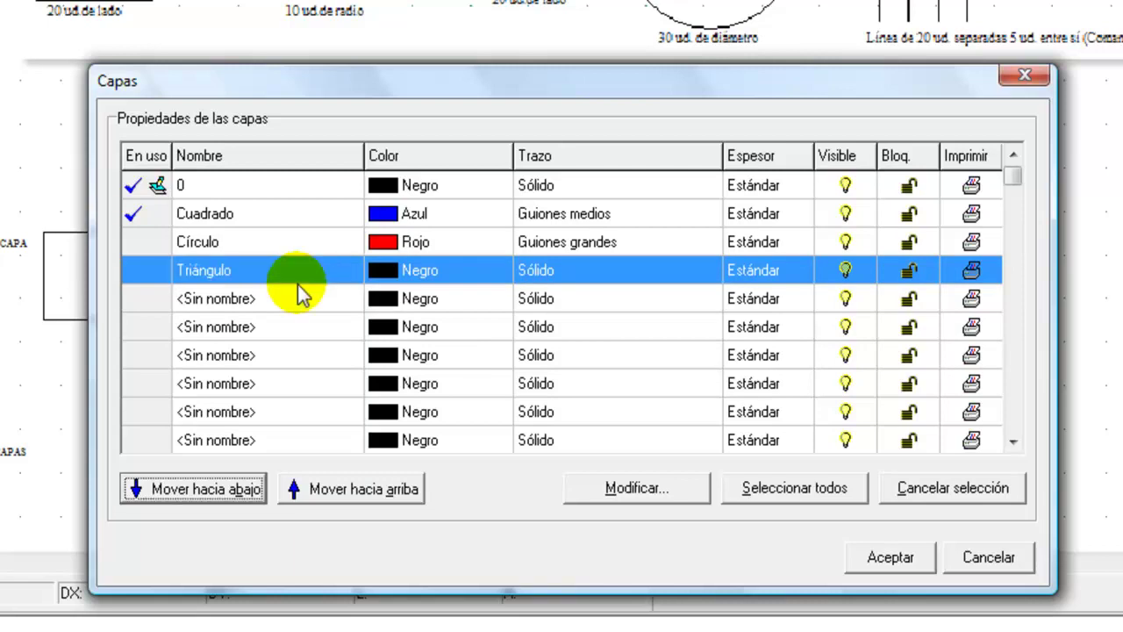
Step: Set the Triángulo layer's colour to Verde and its line style to Dos puntos y línea
click(474, 270)
click(497, 271)
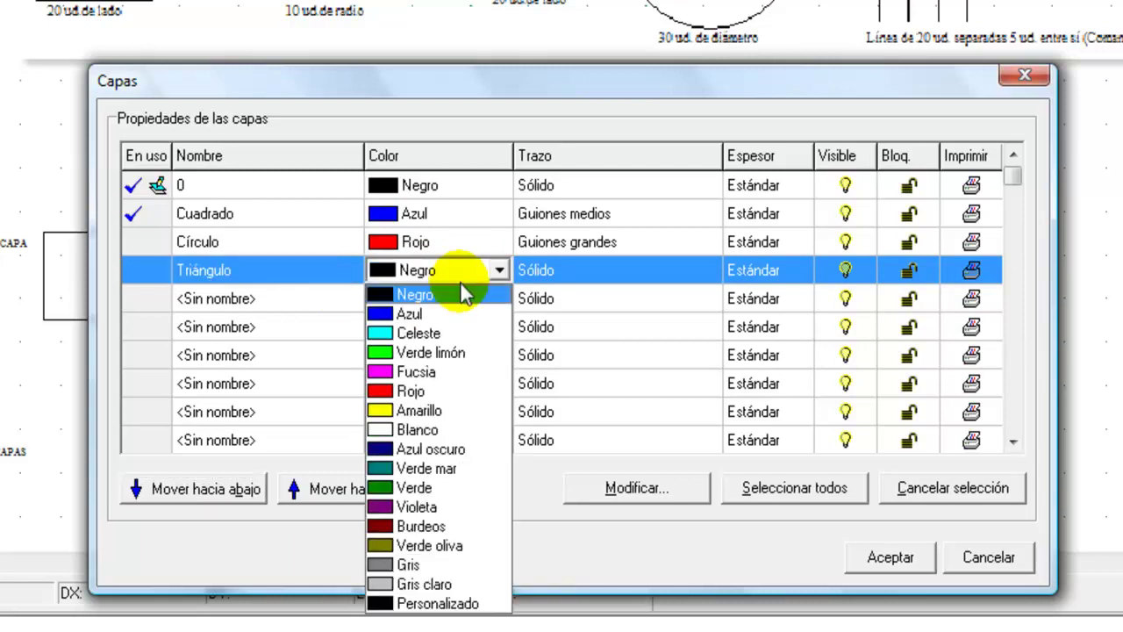
click(428, 487)
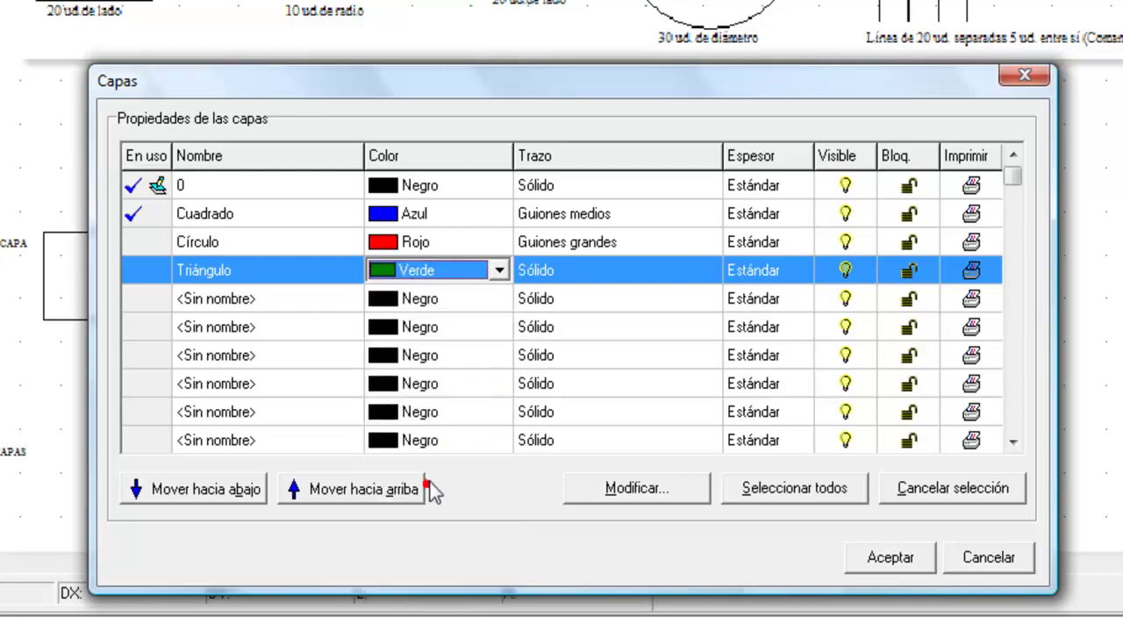
click(663, 270)
click(665, 270)
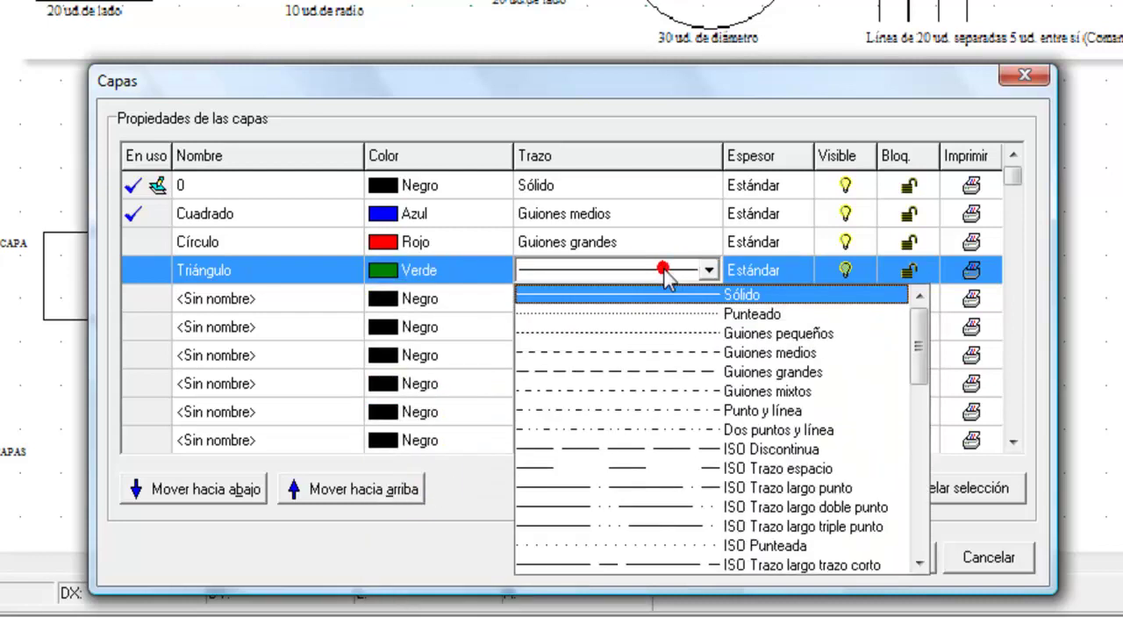
click(646, 430)
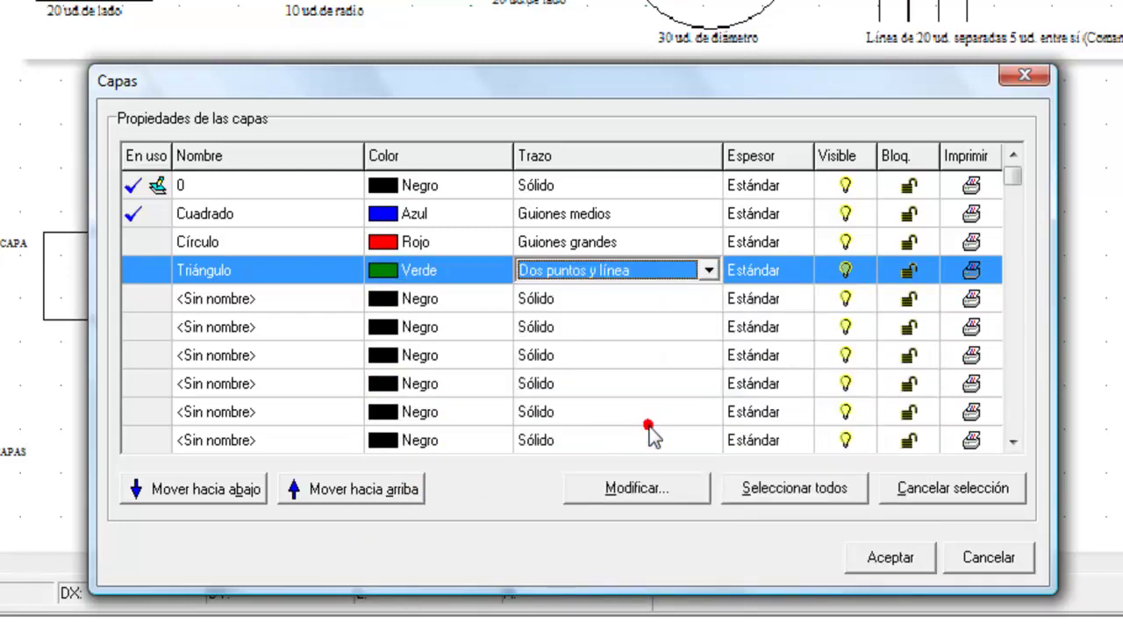
Step: Name the unnamed layer below Triángulo Paralelas
click(296, 298)
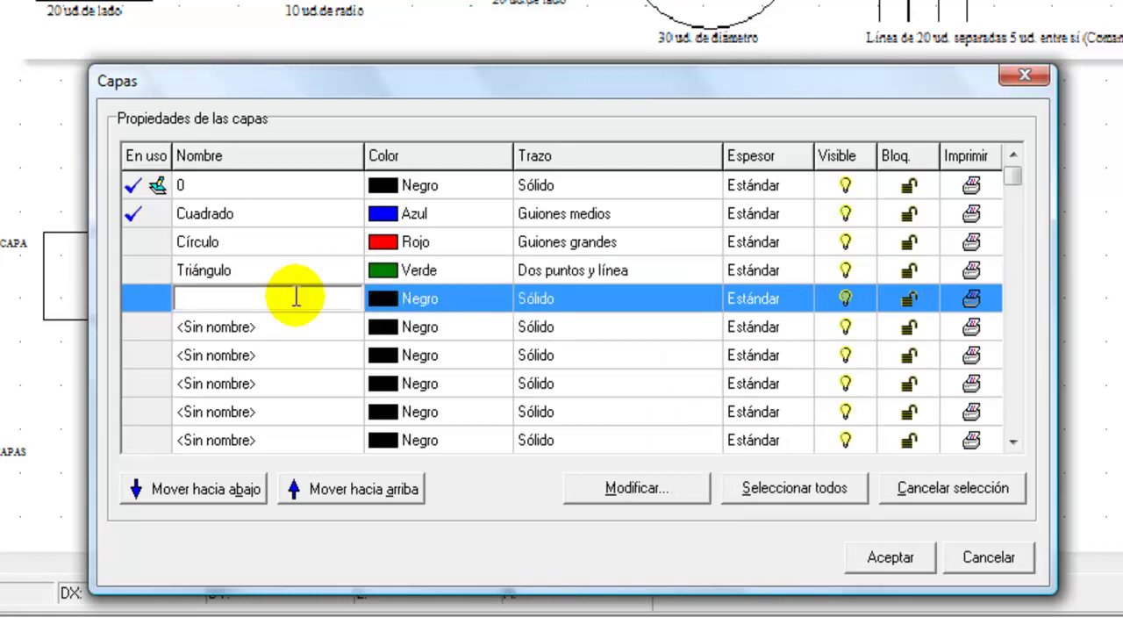
text(Paral)
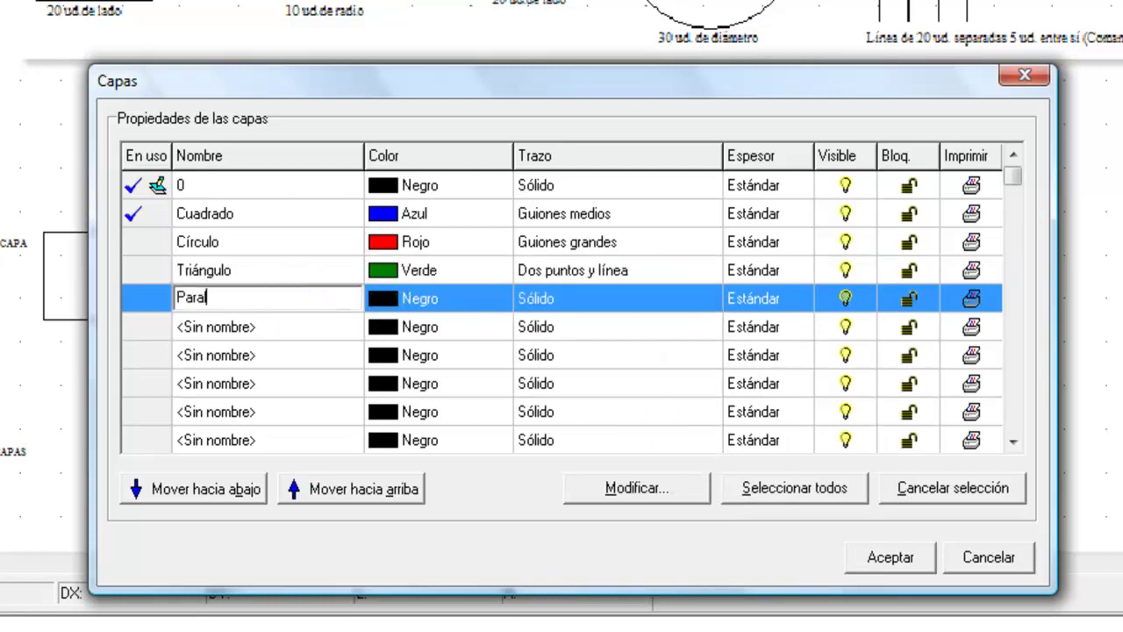
text(elas)
key(Tab)
Step: Set the Paralelas layer's colour to Burdeos and its line style to ISO Punteada
click(408, 298)
click(421, 296)
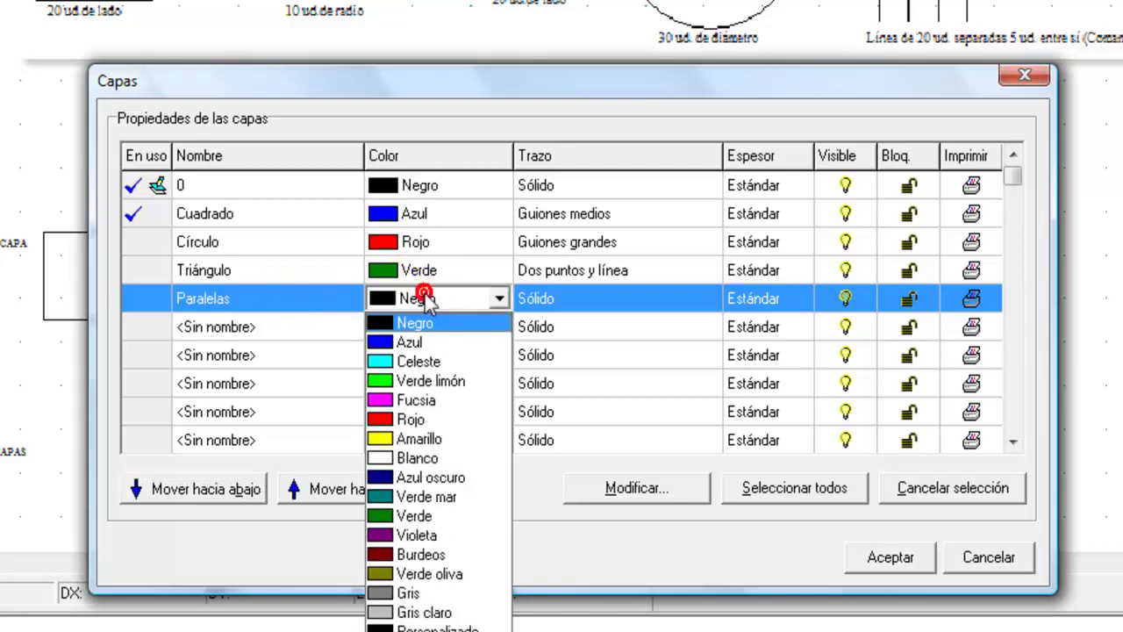
click(434, 555)
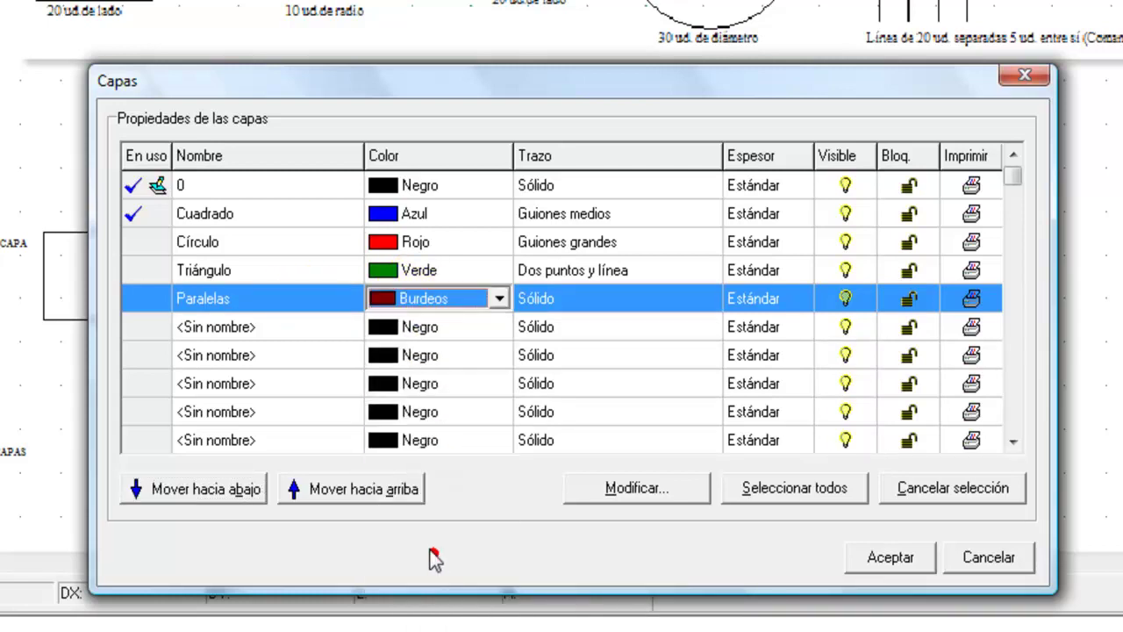
click(612, 303)
click(611, 303)
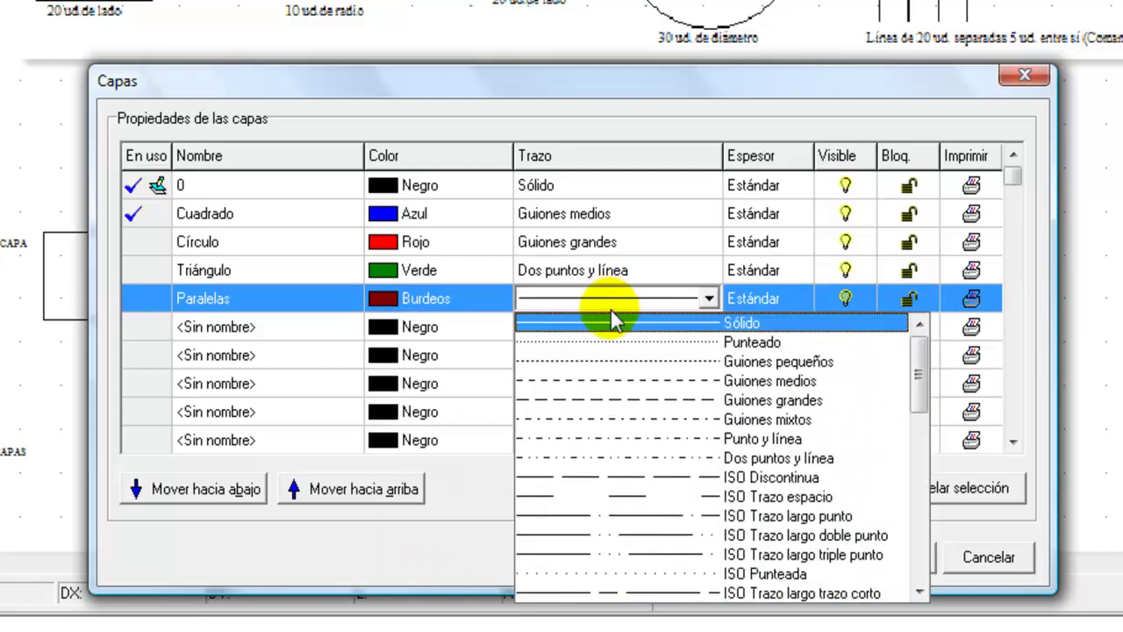
click(759, 575)
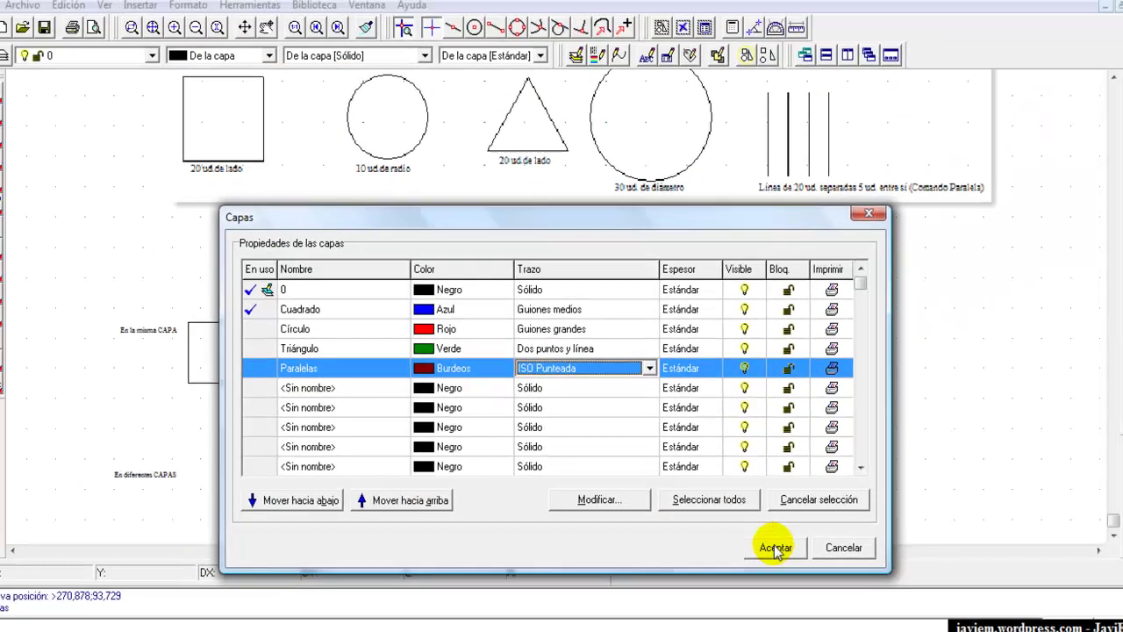
Step: Accept the layer properties and make Cuadrado the current layer
click(887, 554)
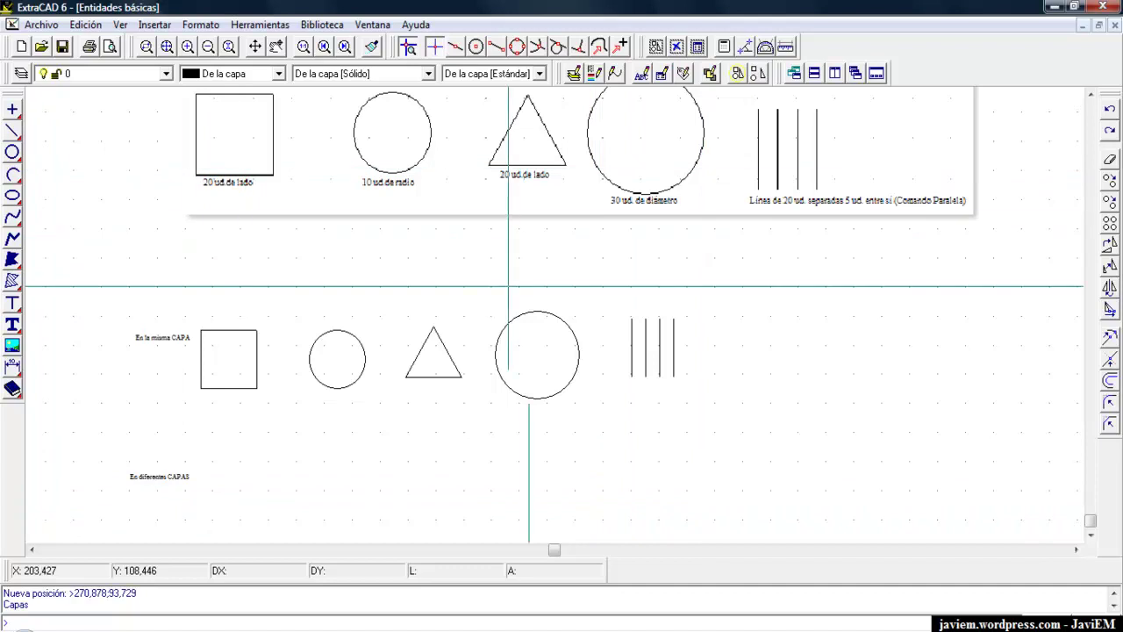
click(166, 74)
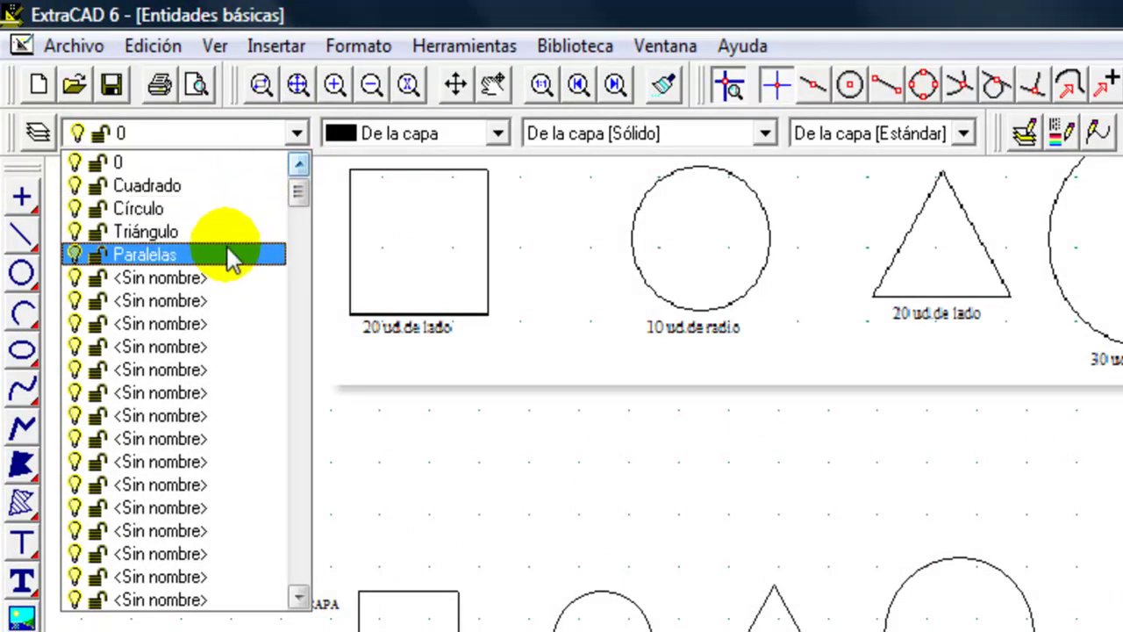
click(299, 134)
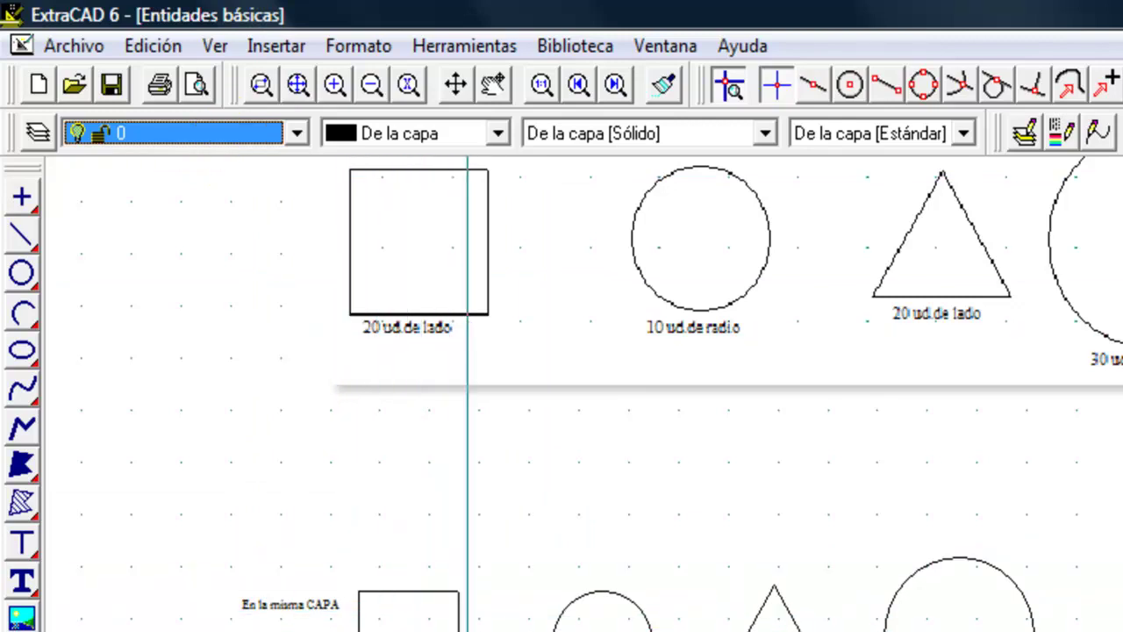
click(174, 133)
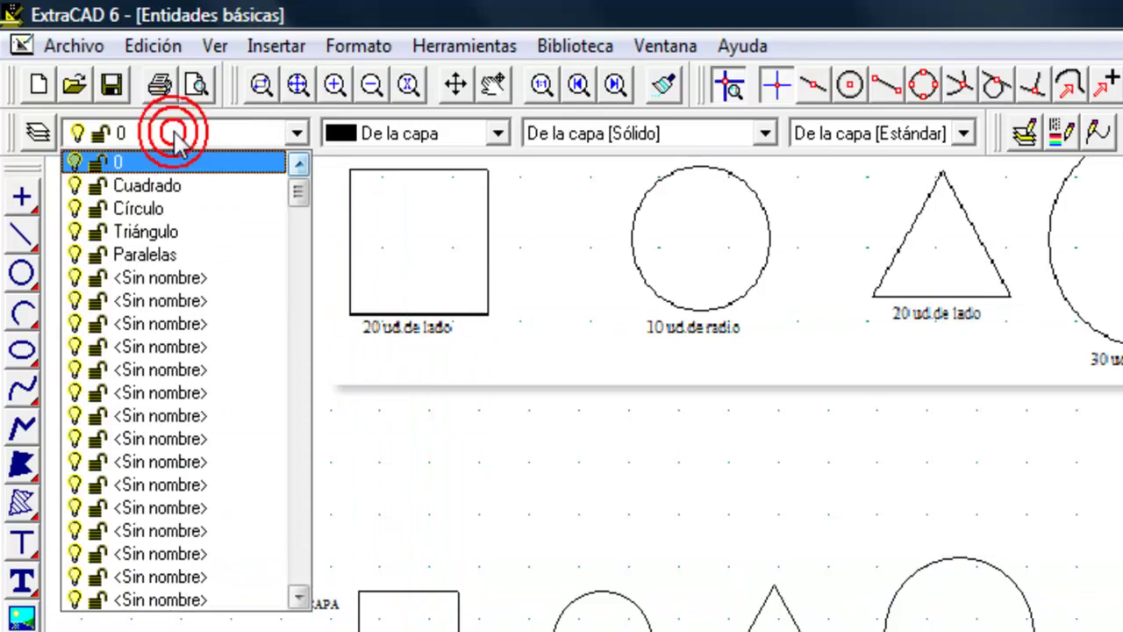
click(188, 189)
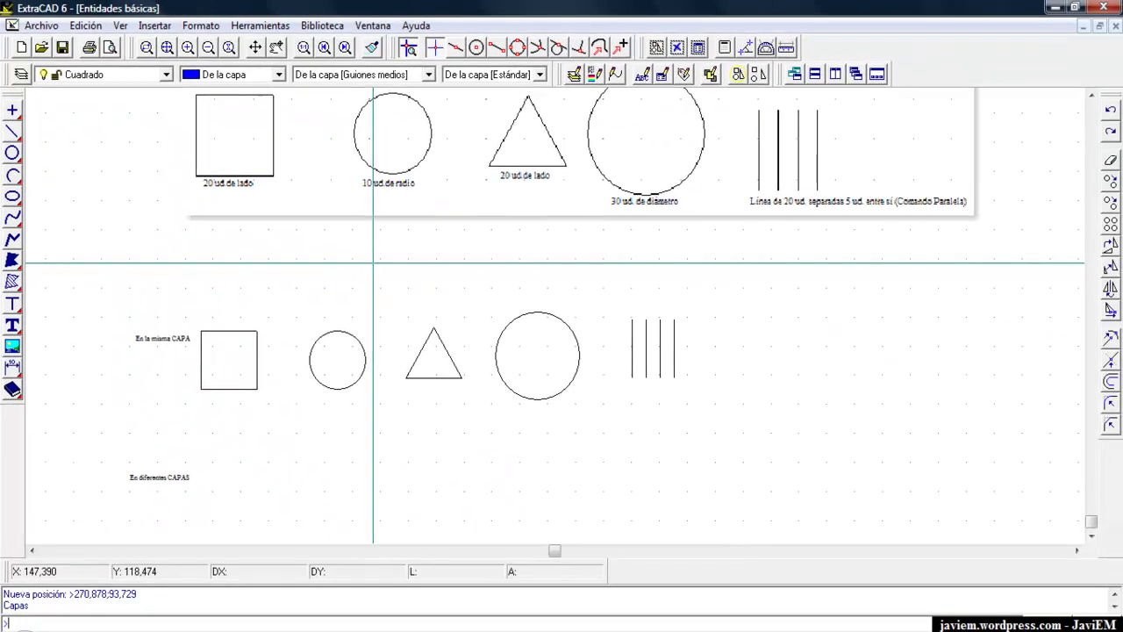
Step: Draw a 20 by 20 unit square with the Rectangle command beside the "En diferentes CAPAS" label, using relative coordinates r20;20
click(10, 137)
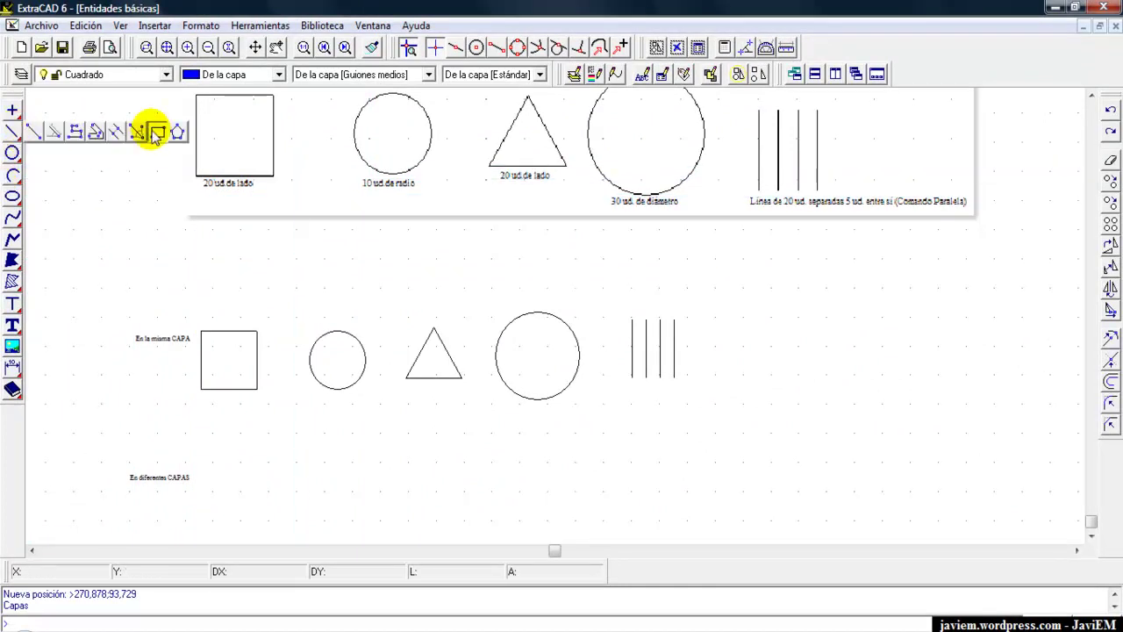
click(154, 132)
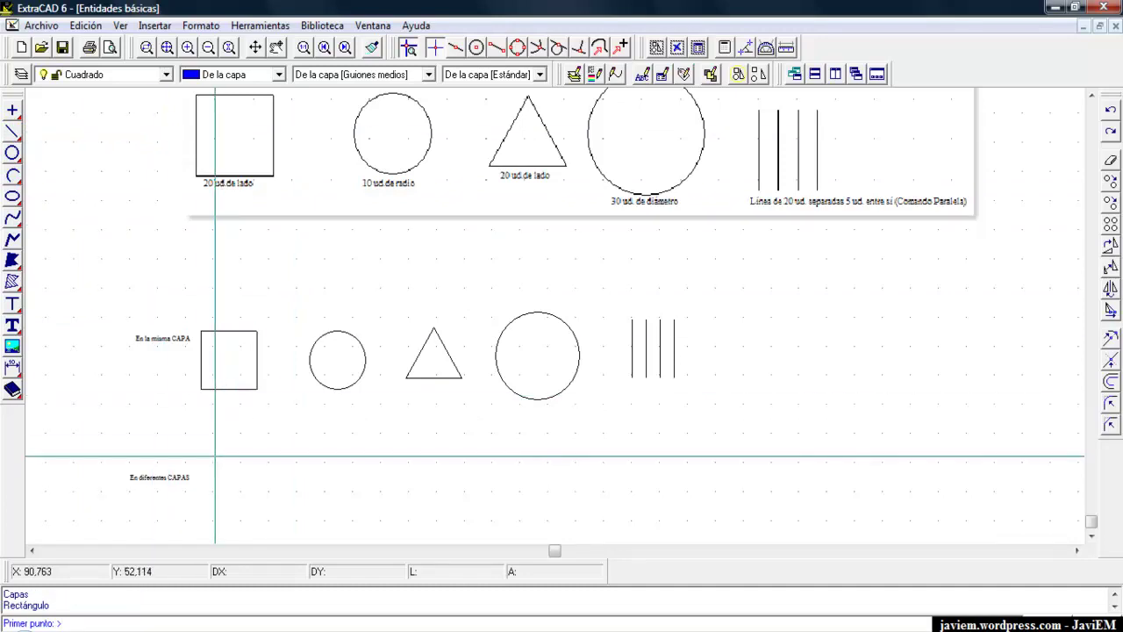
click(197, 495)
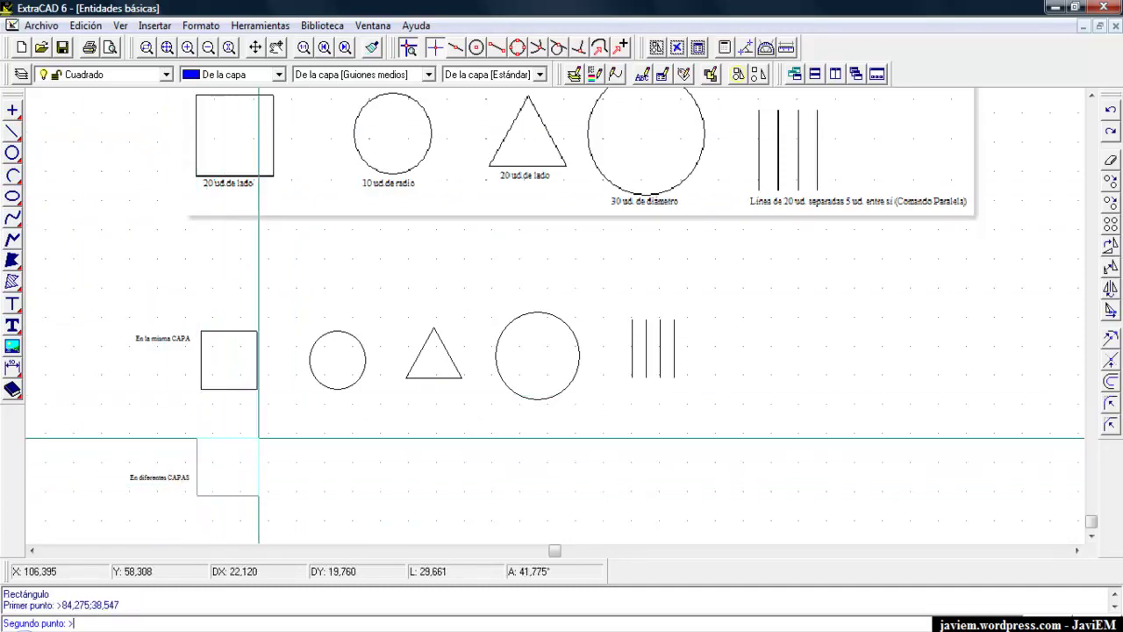
text(r20;20)
key(Return)
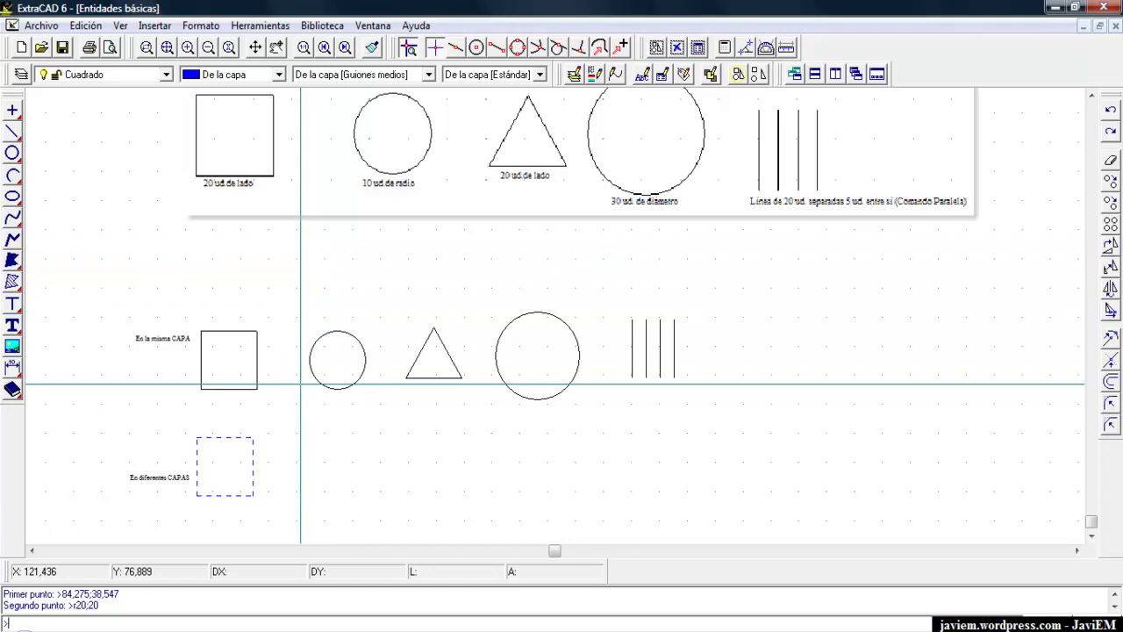
Step: Make Círculo the current layer and draw a circle of radius 10 to the right of the blue square
click(117, 76)
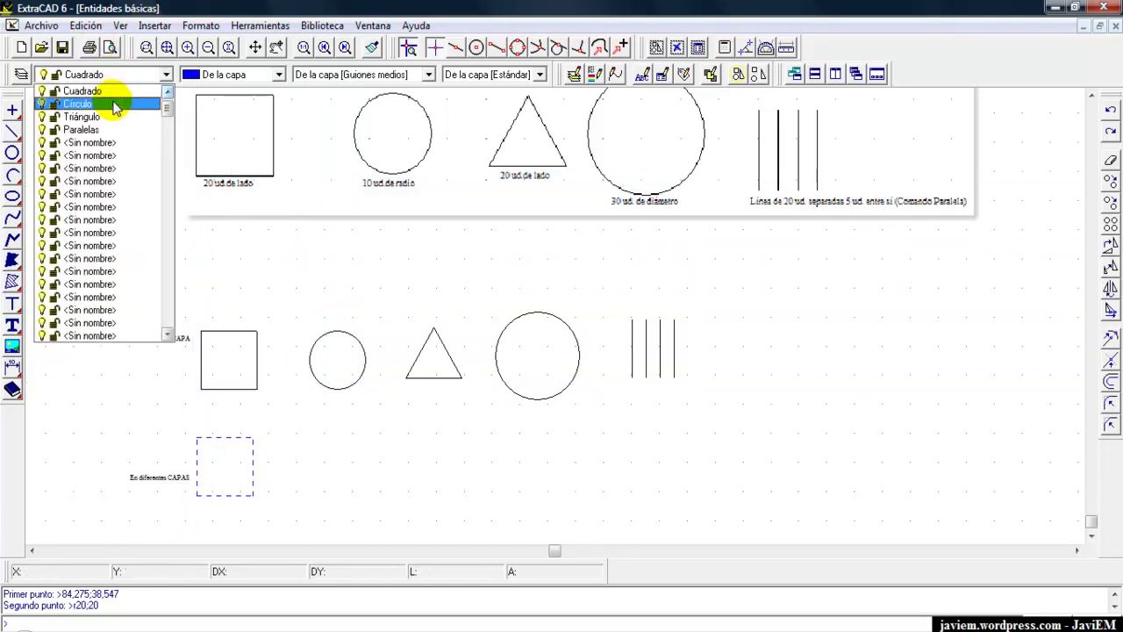
click(115, 104)
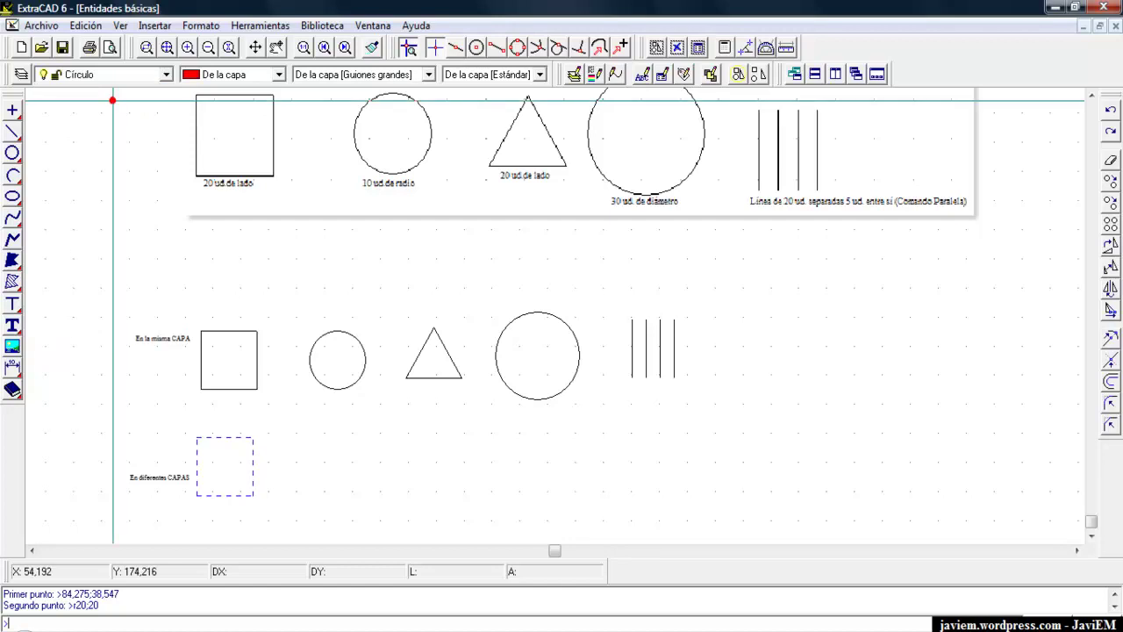
click(12, 153)
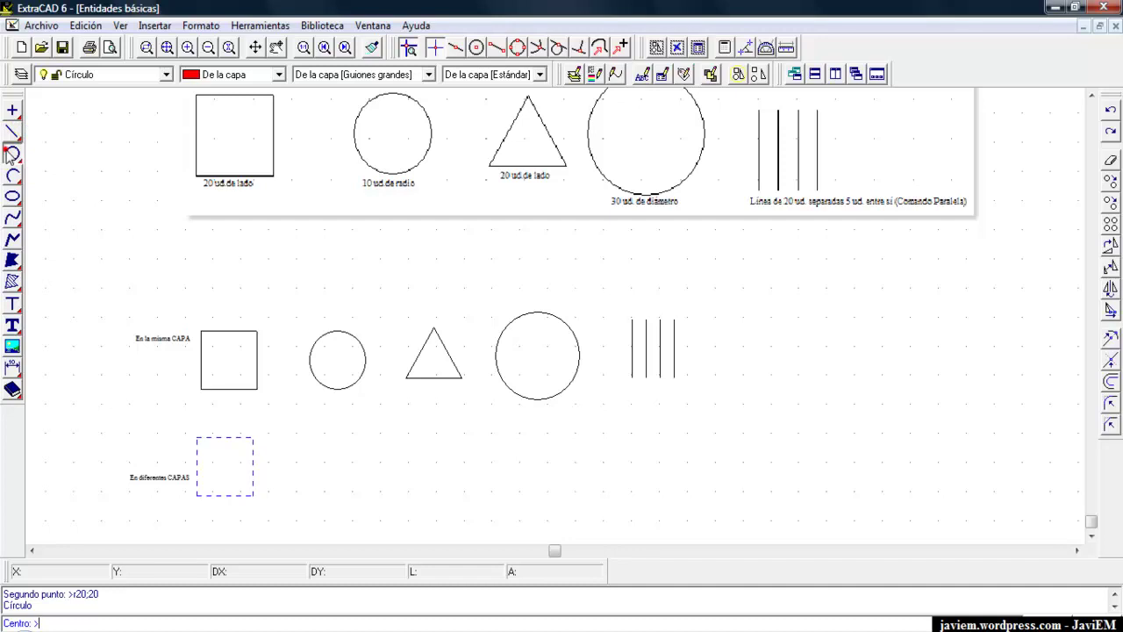
click(11, 153)
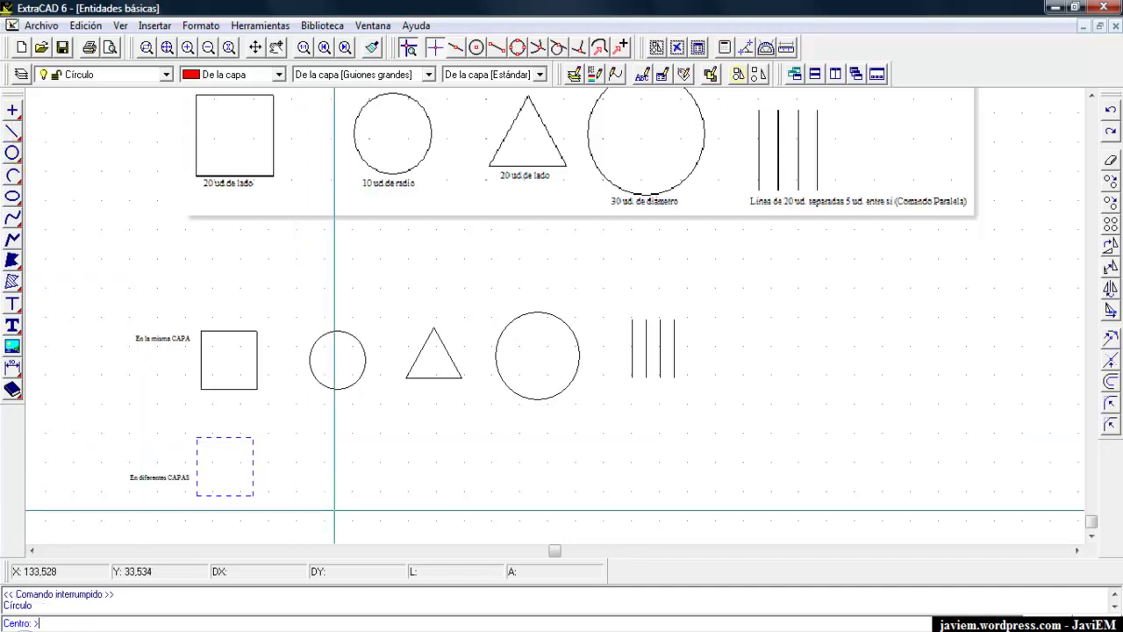
click(329, 460)
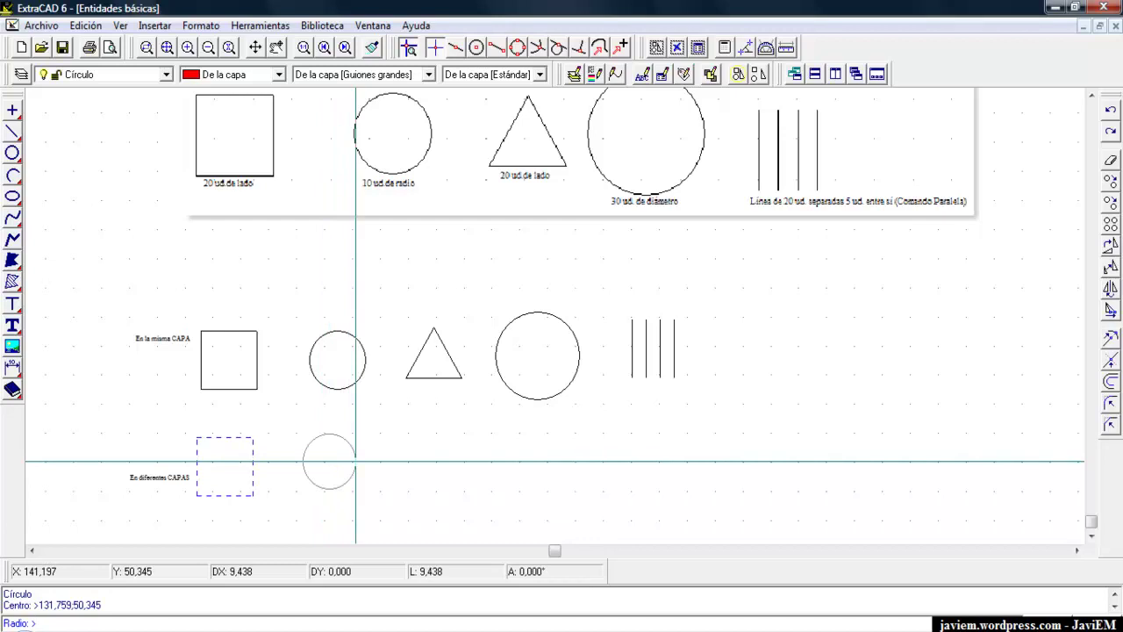
text(10)
key(Return)
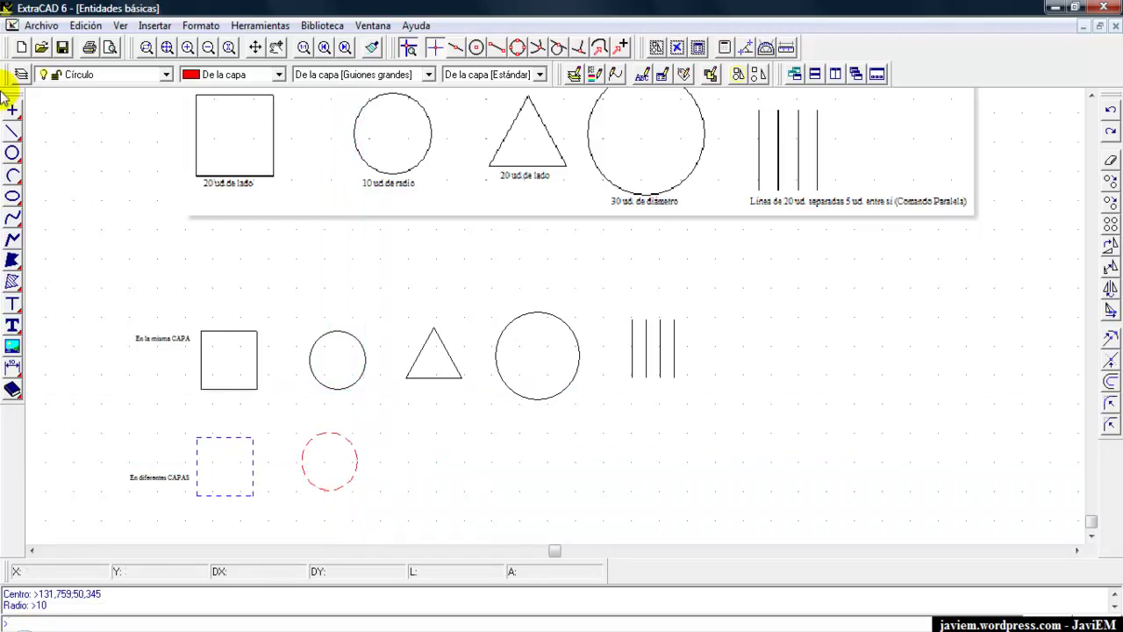
Step: Draw a three-sided polygon by its side to the right of the red circle, with a horizontal base of r20;0
drag(9, 132, 177, 131)
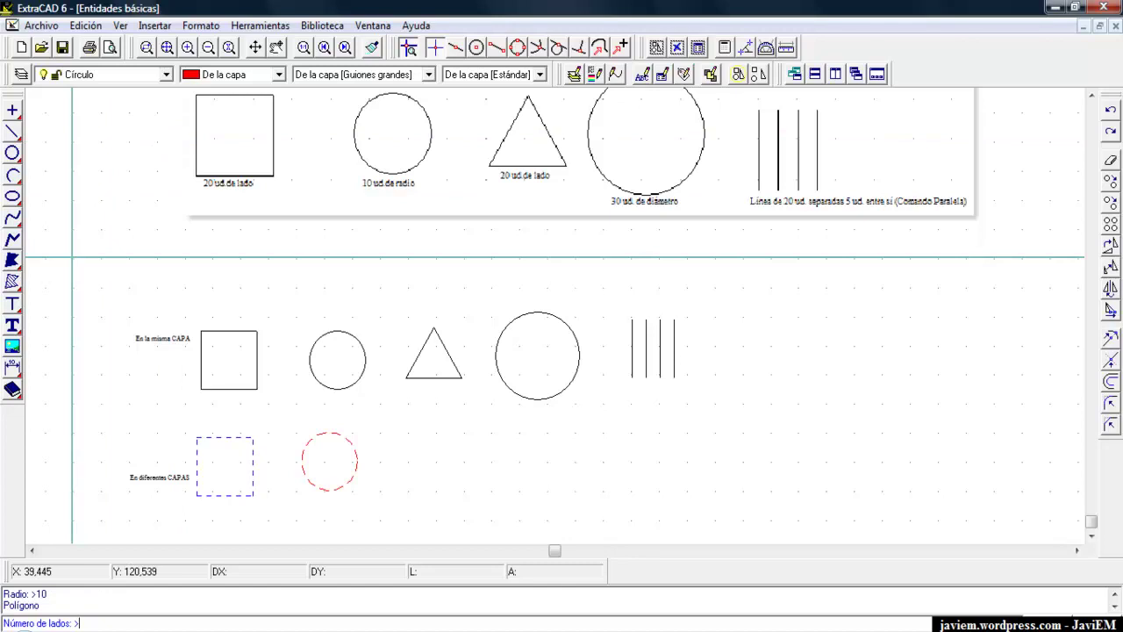
text(3)
key(Return)
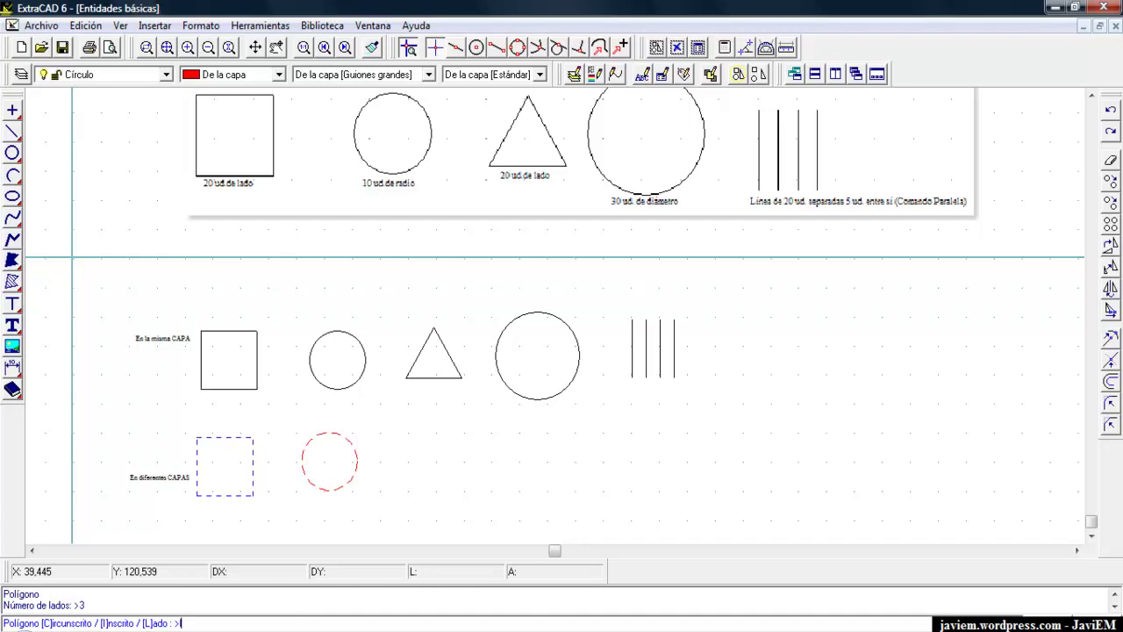
key(Return)
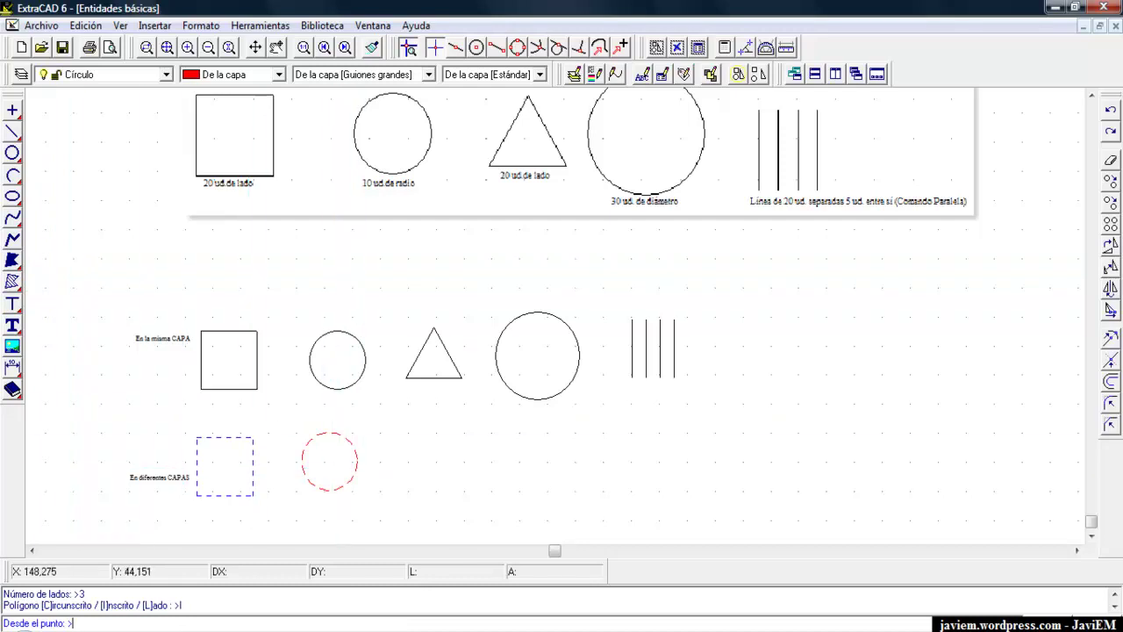
click(393, 484)
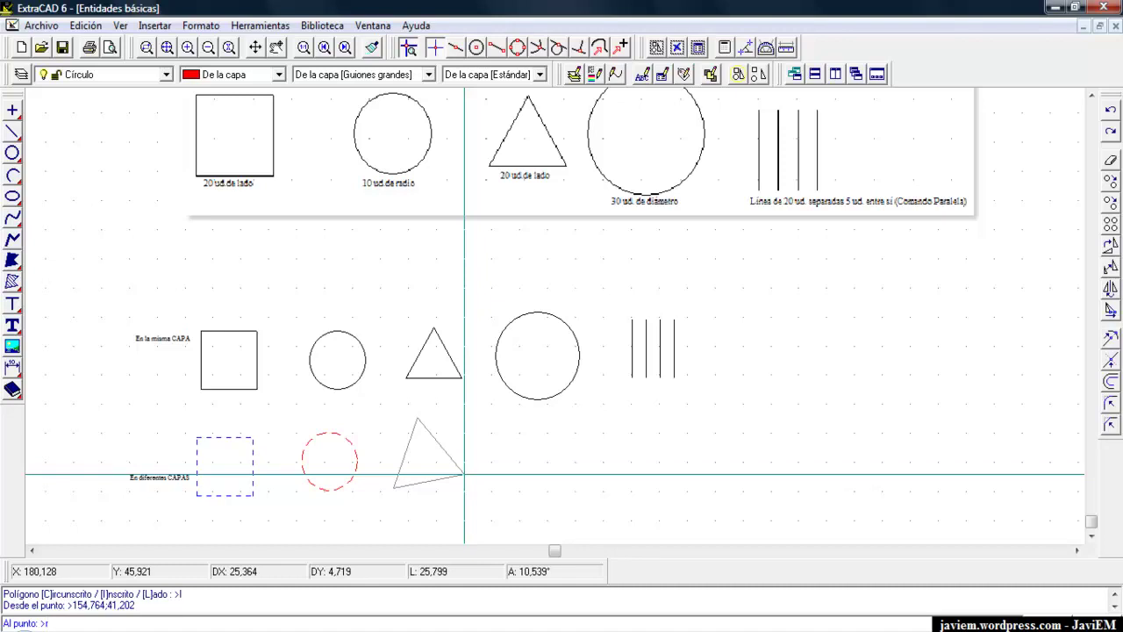
text(20)
text(;0)
key(Return)
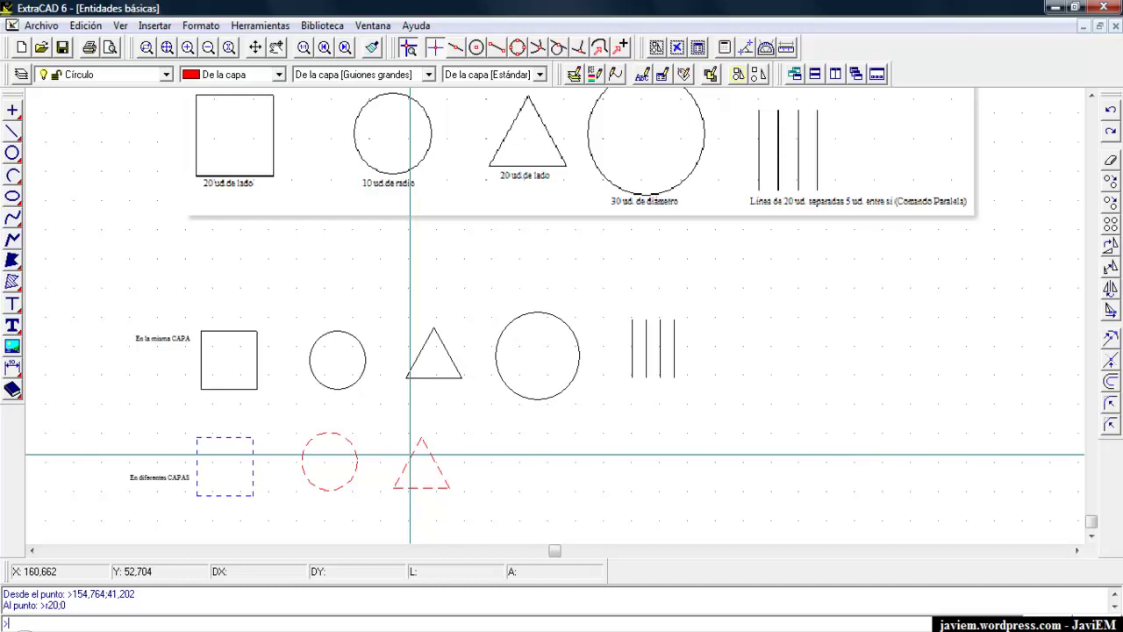
Step: Move all three sides of the red triangle to the Triángulo layer with the change-layer command
click(409, 454)
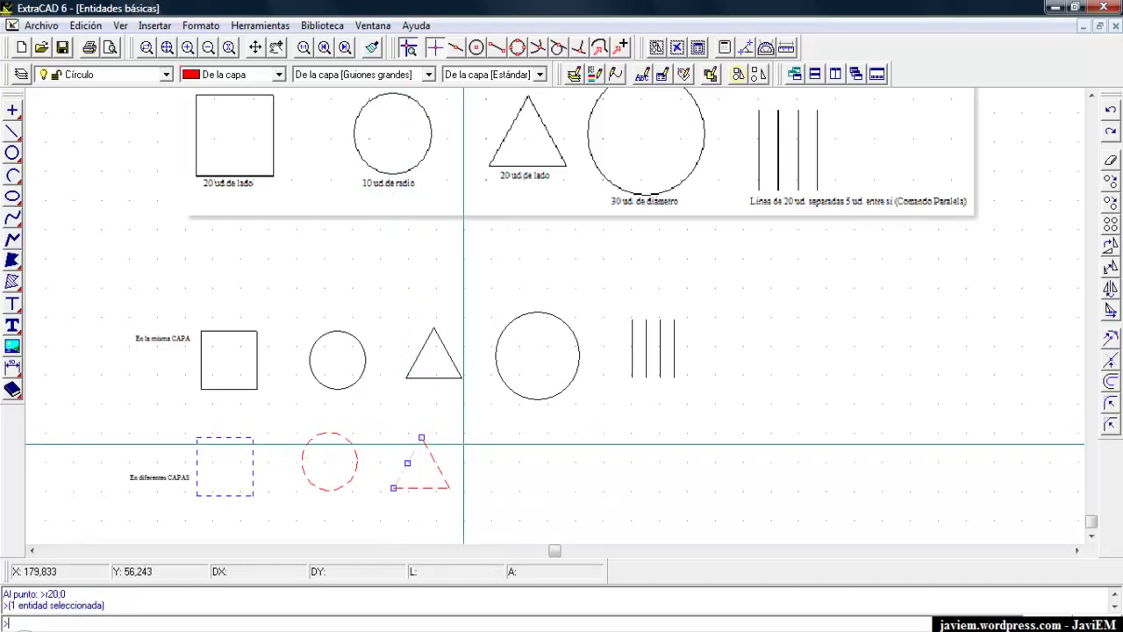
key(Escape)
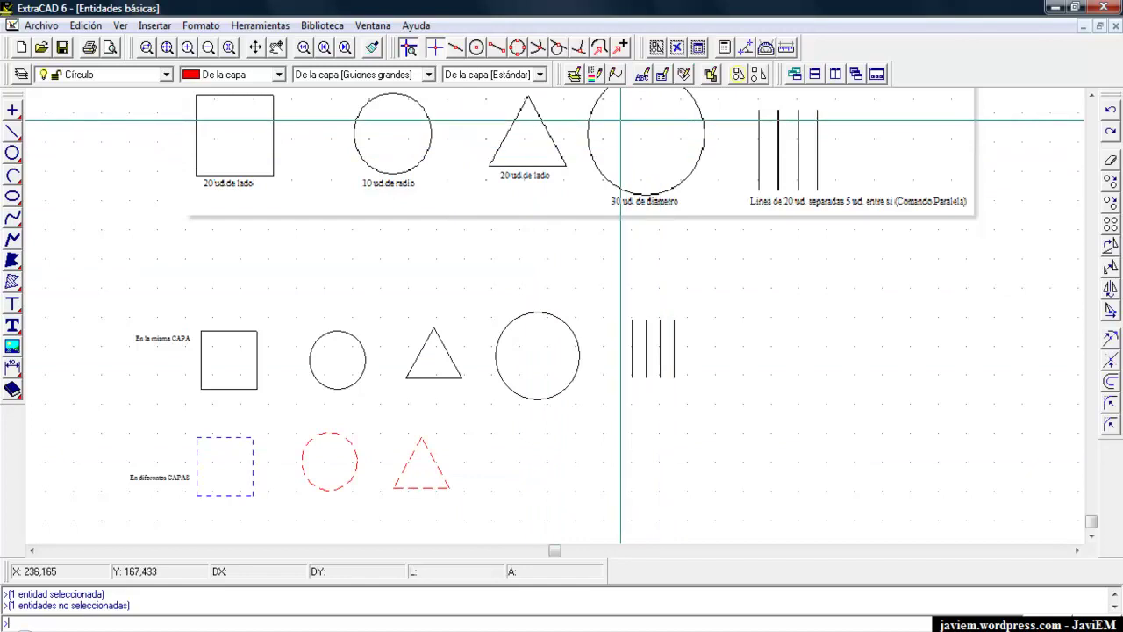
click(574, 76)
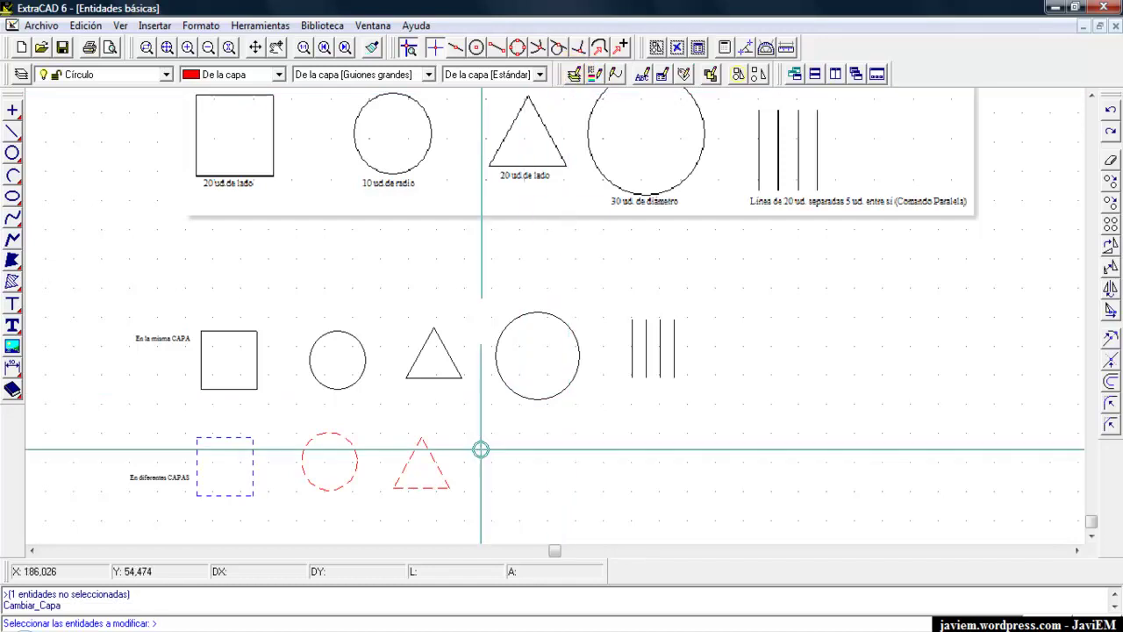
click(449, 419)
click(384, 510)
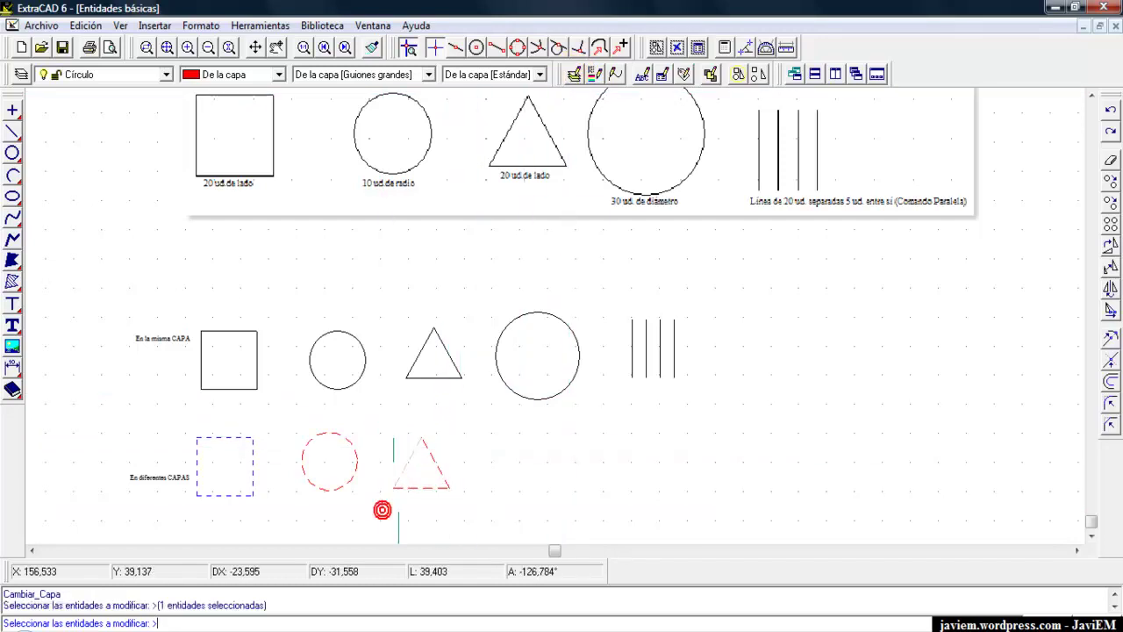
click(437, 463)
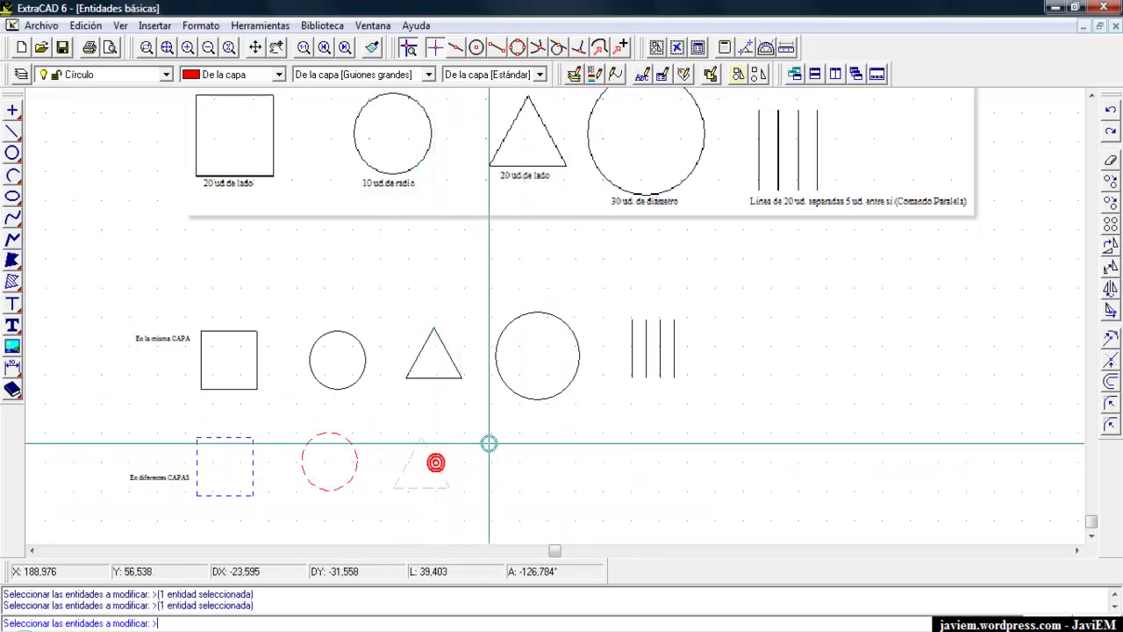
key(Return)
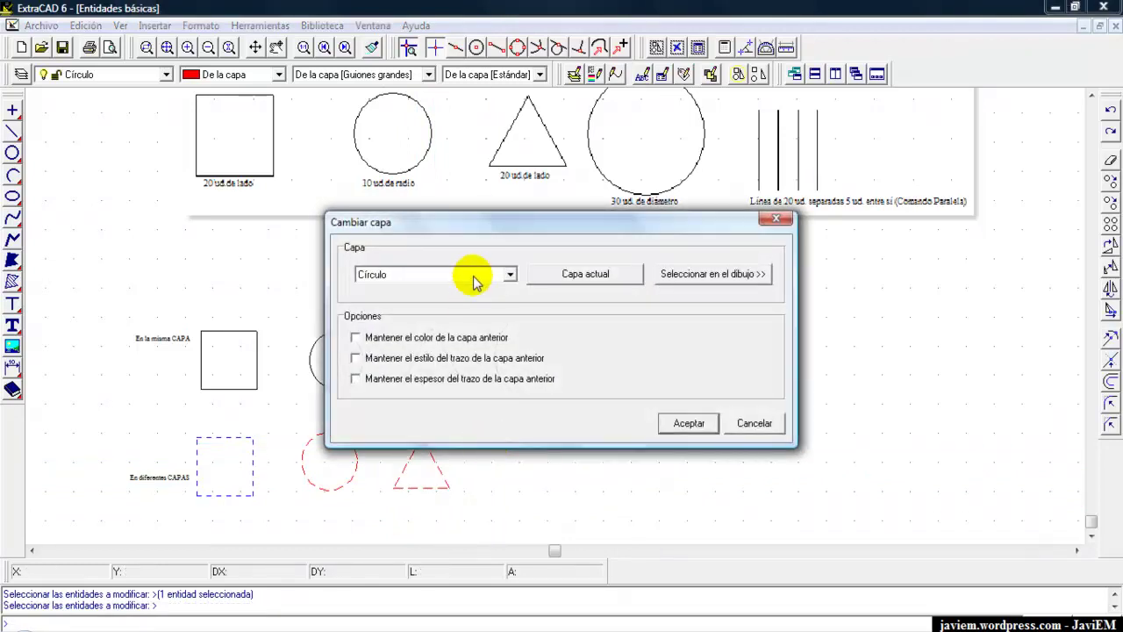
click(477, 279)
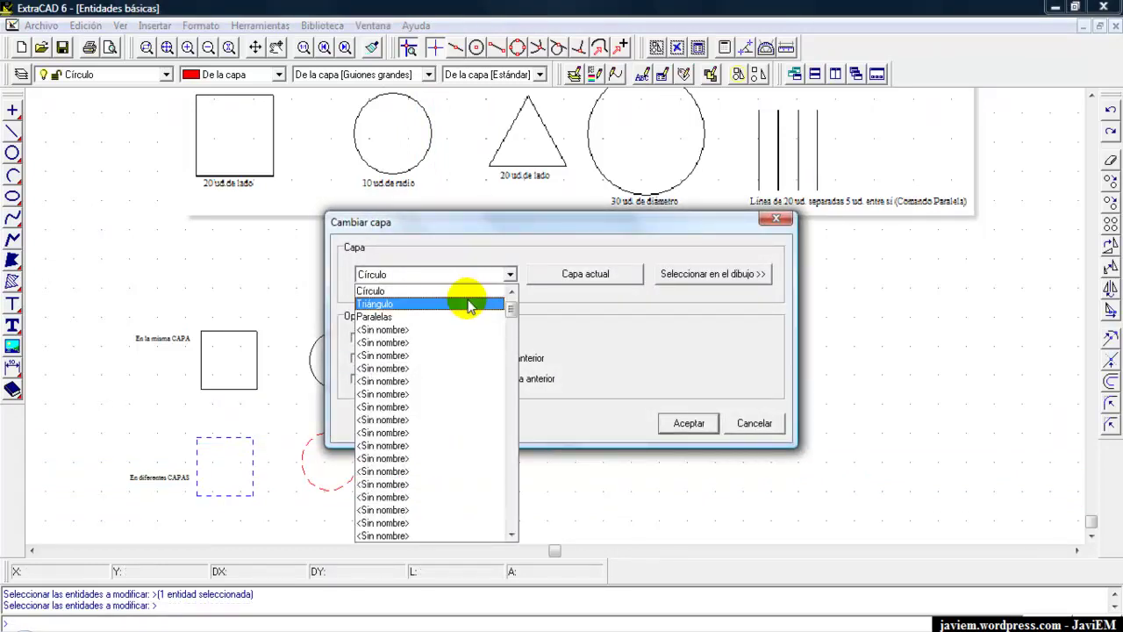
click(468, 300)
click(689, 423)
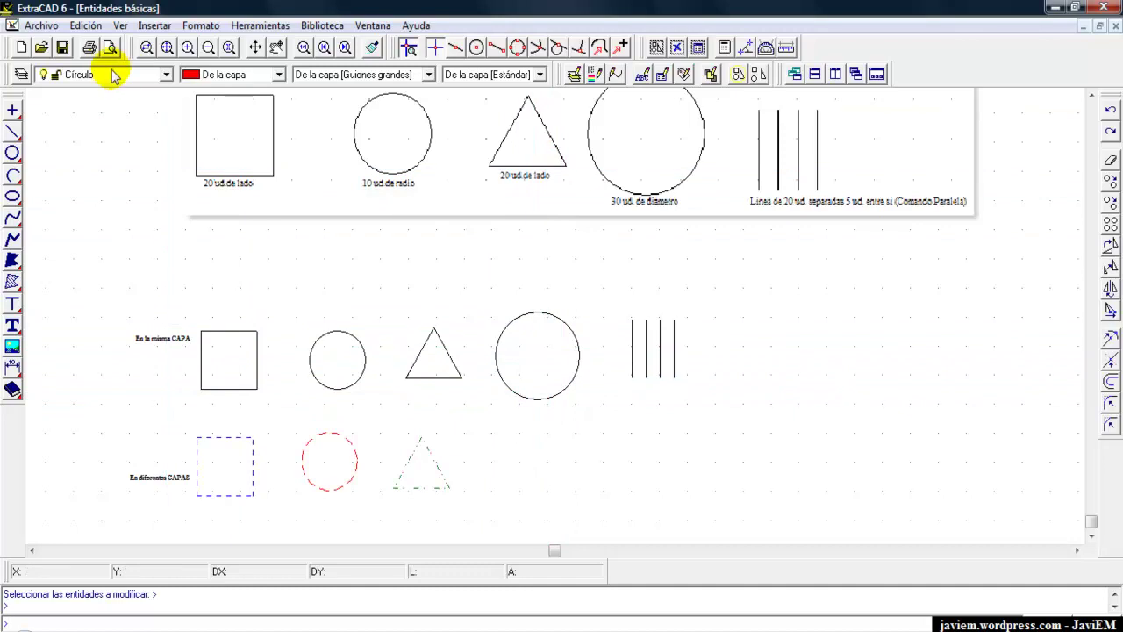
Step: Draw a circle of diameter 30 on the Círculo layer to the right of the green triangle
drag(12, 152, 54, 156)
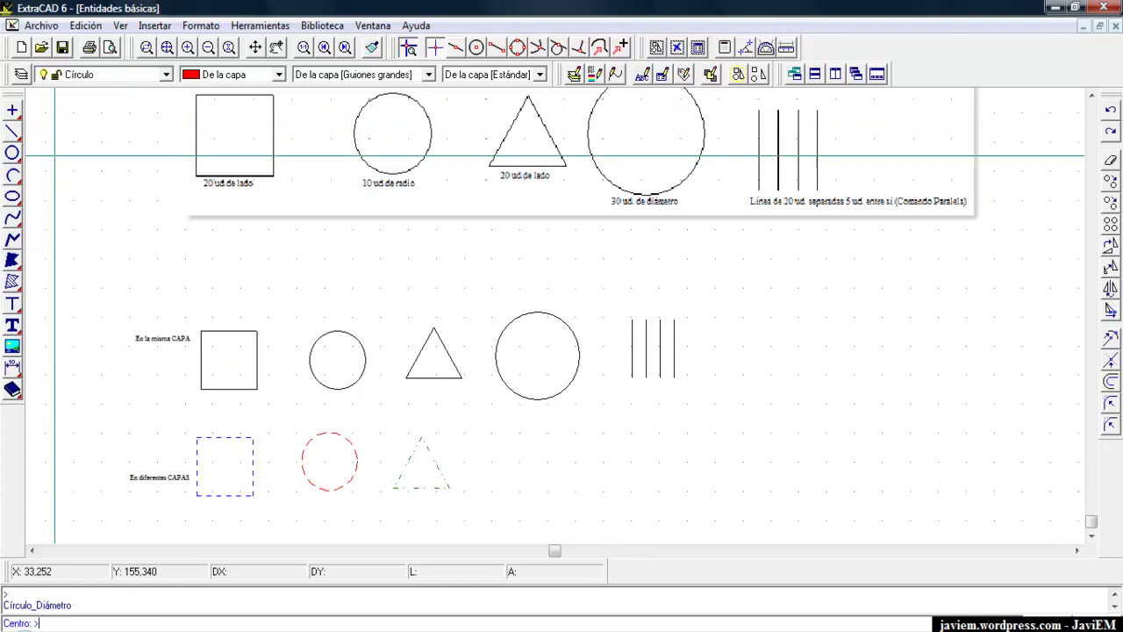
click(519, 463)
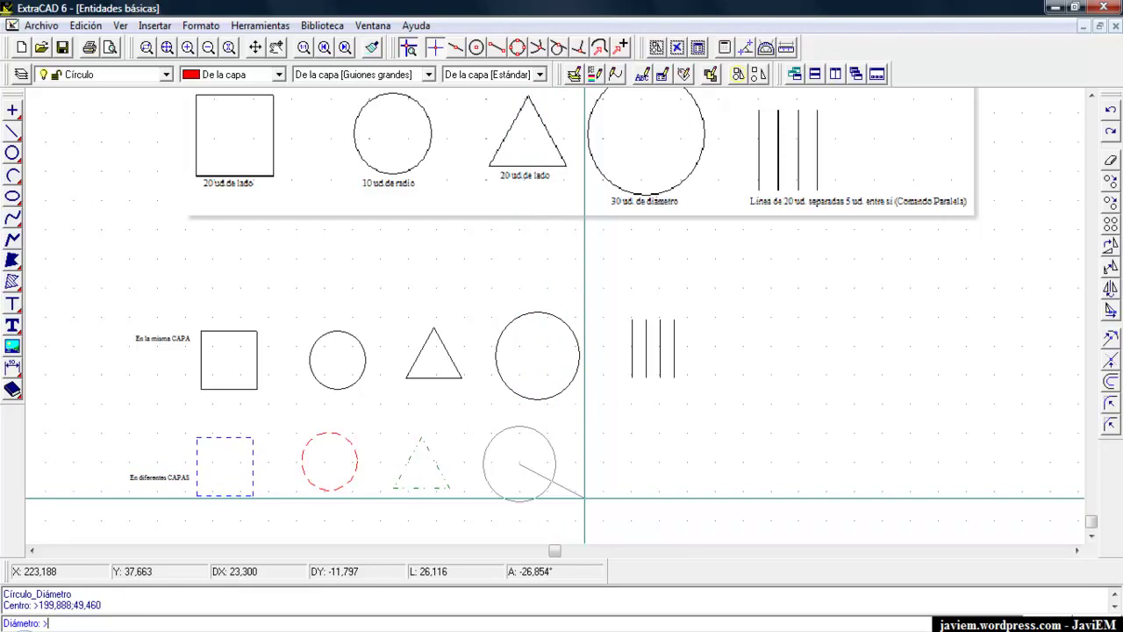
text(30)
key(Return)
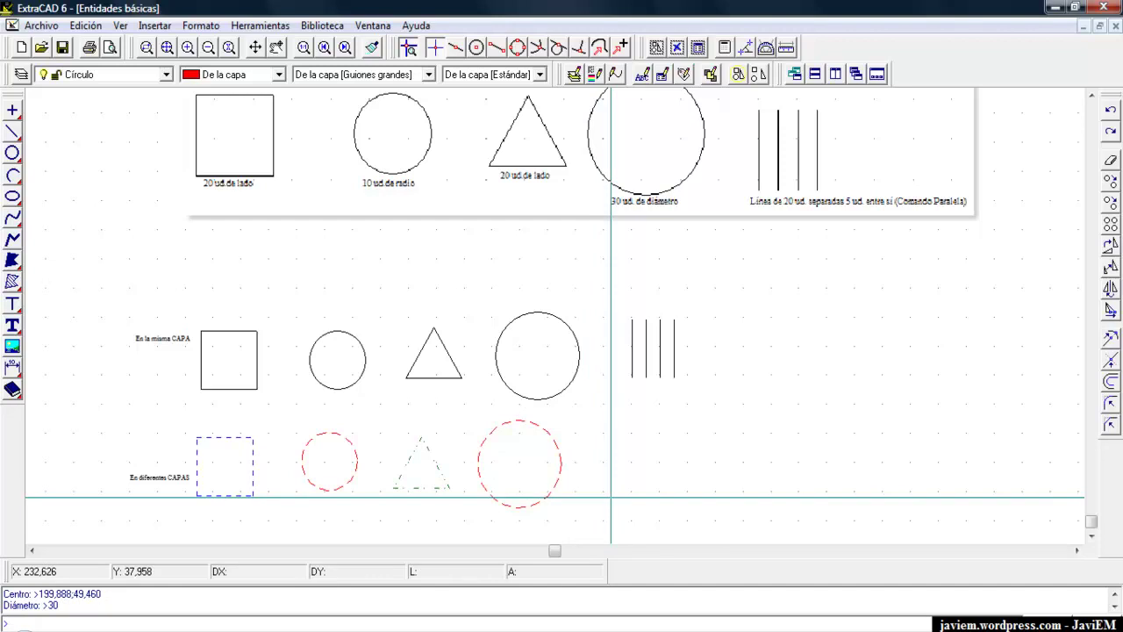
Step: Make Paralelas the current layer and draw a vertical line of r0,20 to the right of the large red dashed circle
click(122, 75)
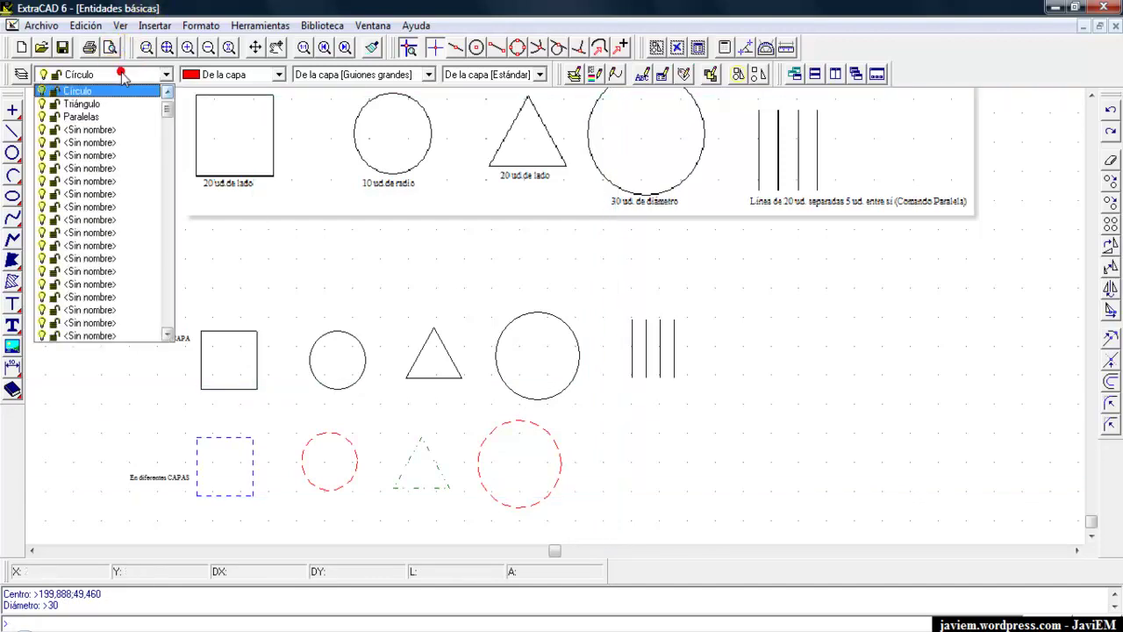
click(121, 118)
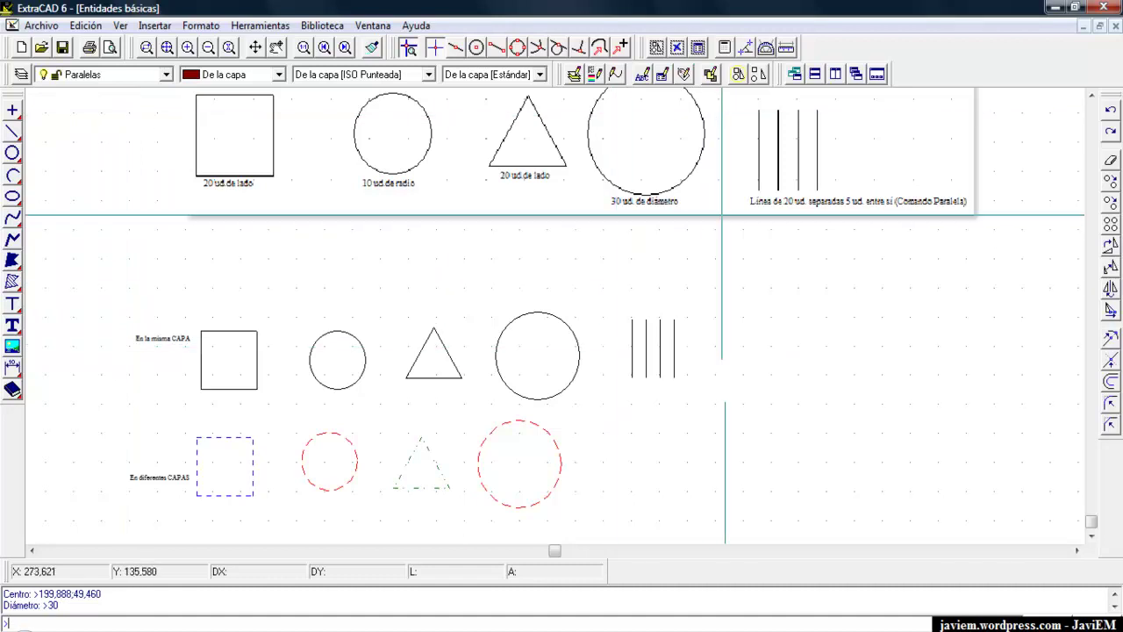
click(13, 132)
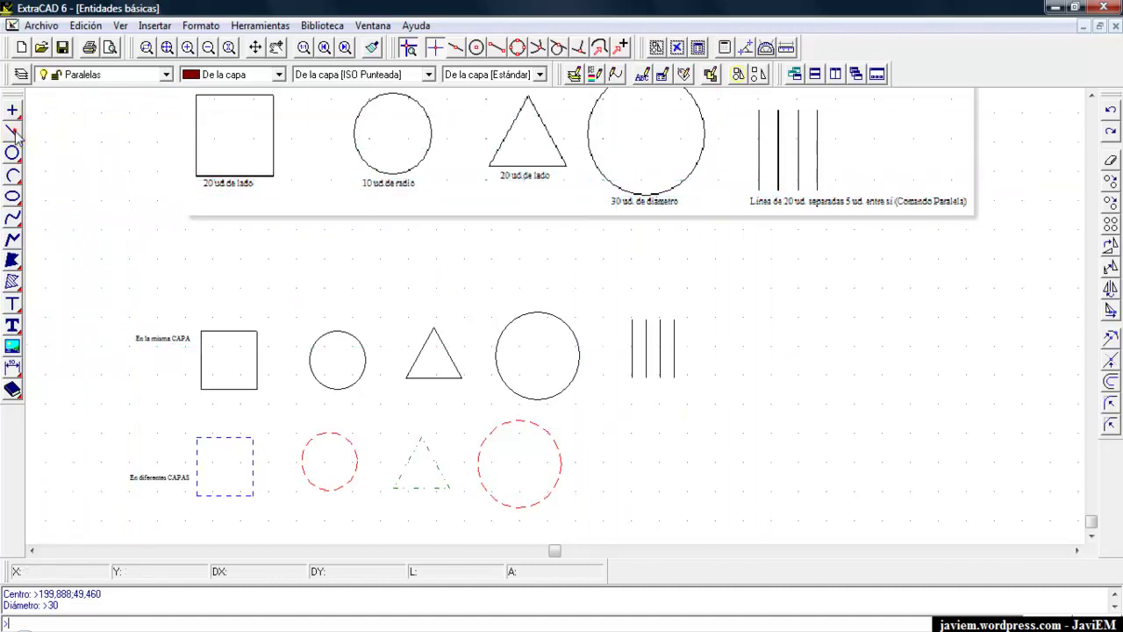
click(603, 487)
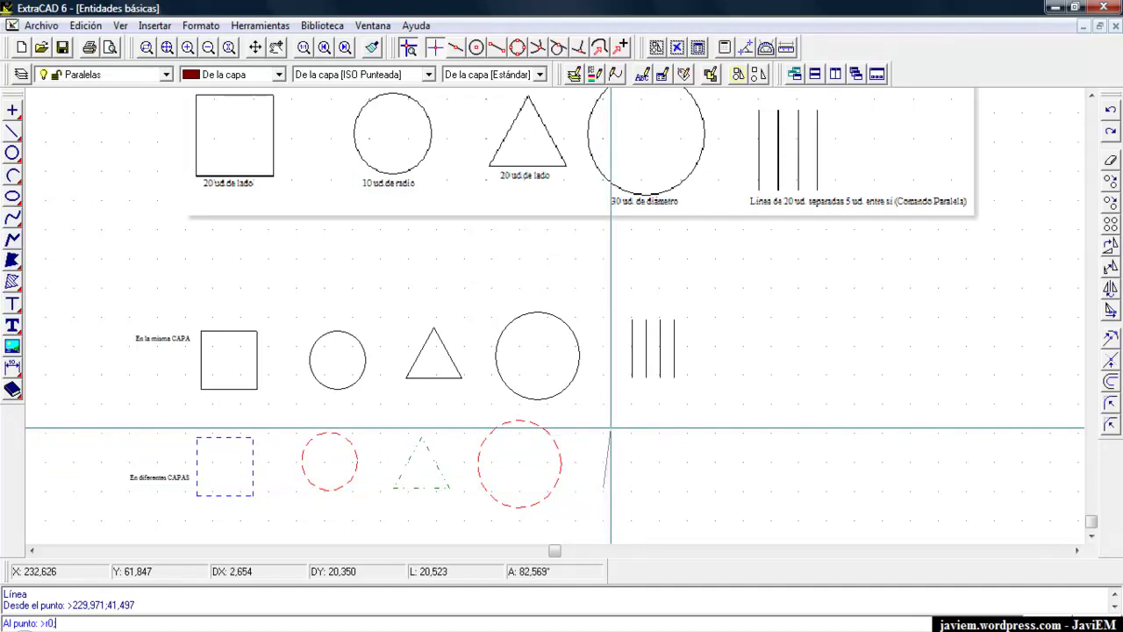
text(r0,20)
key(Return)
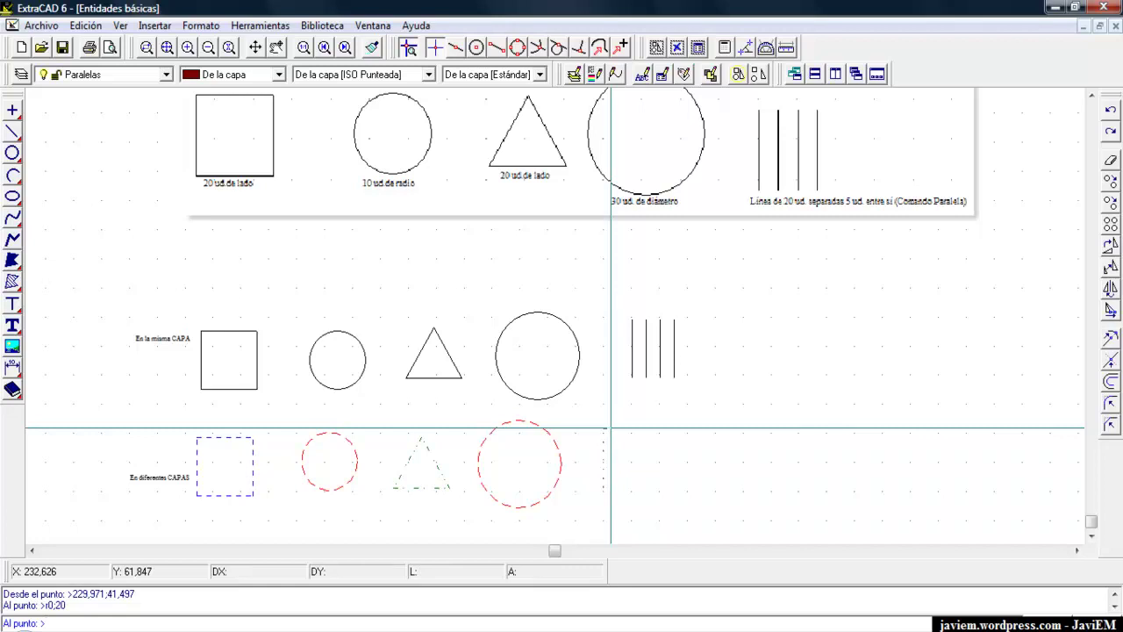
right_click(709, 451)
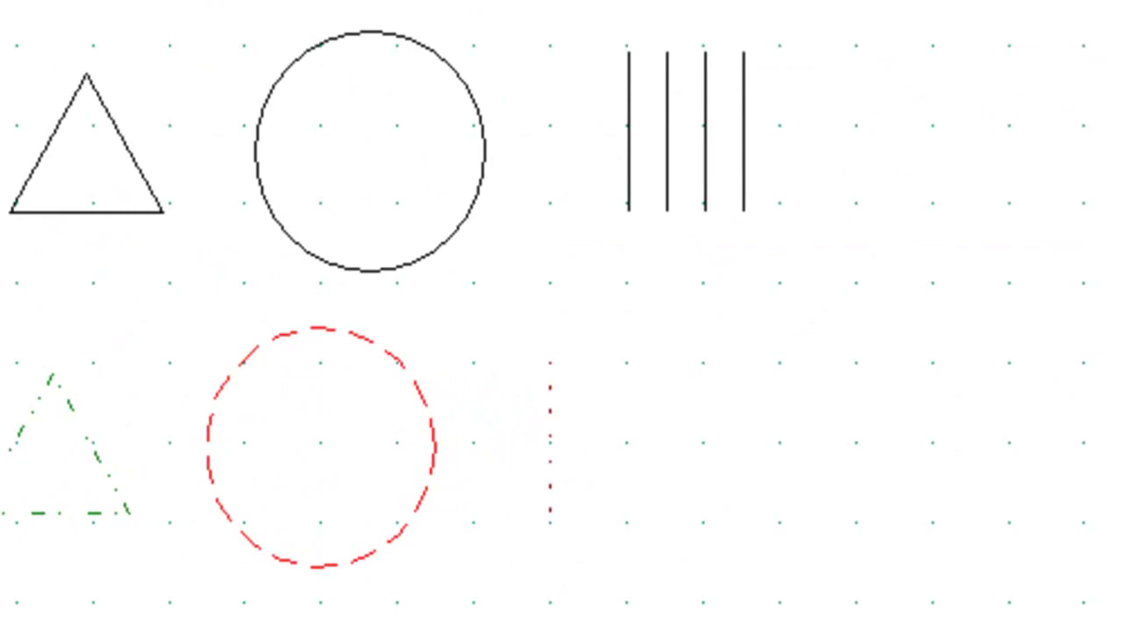
Step: Create three successive parallel copies of the dotted vertical line on its right side, spaced 5 units apart, with the Paralela command
click(545, 386)
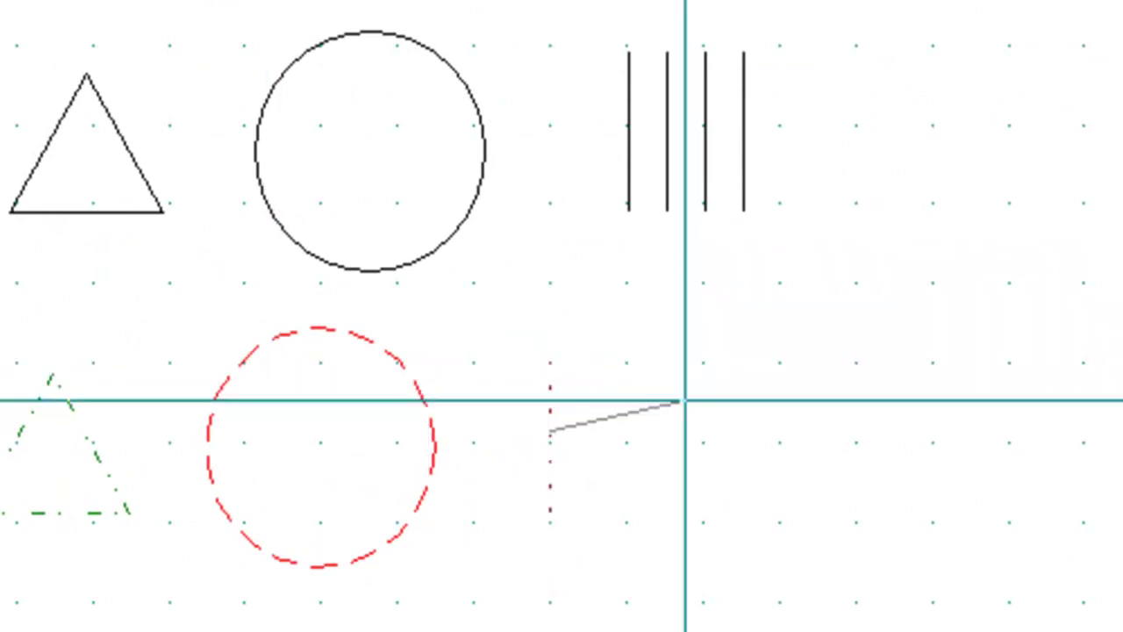
click(686, 401)
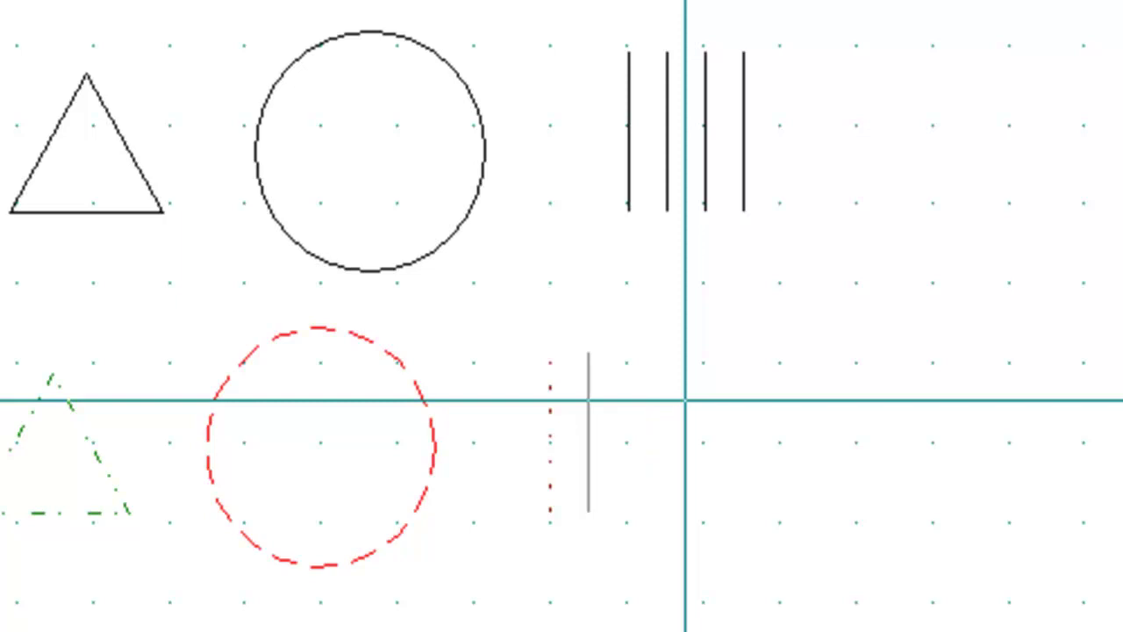
click(689, 403)
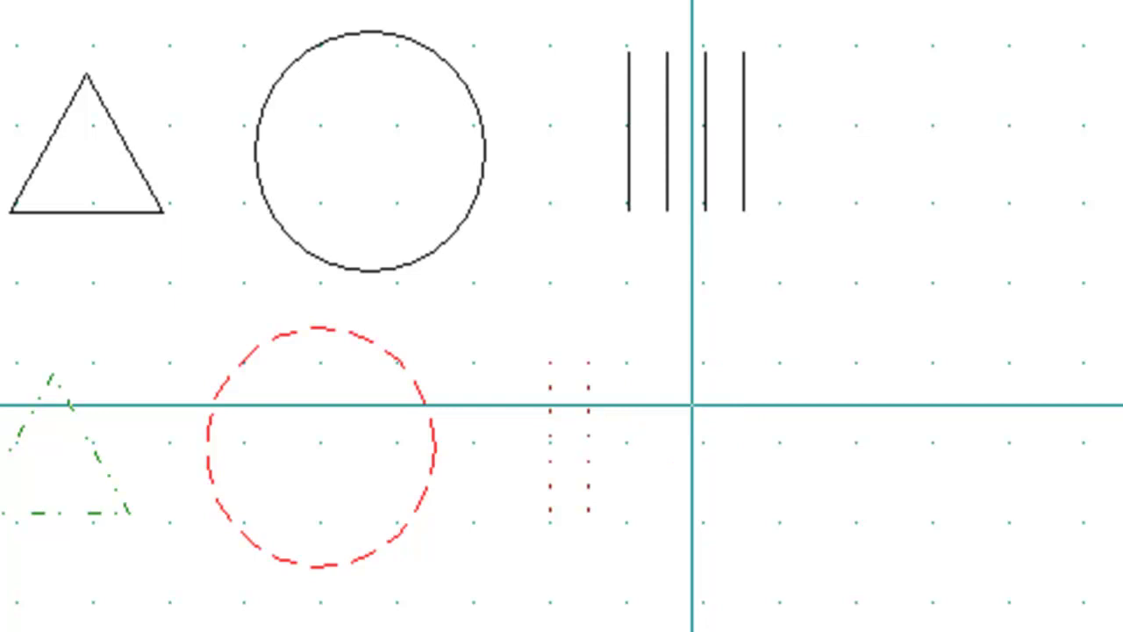
click(588, 445)
click(759, 408)
right_click(667, 429)
click(629, 444)
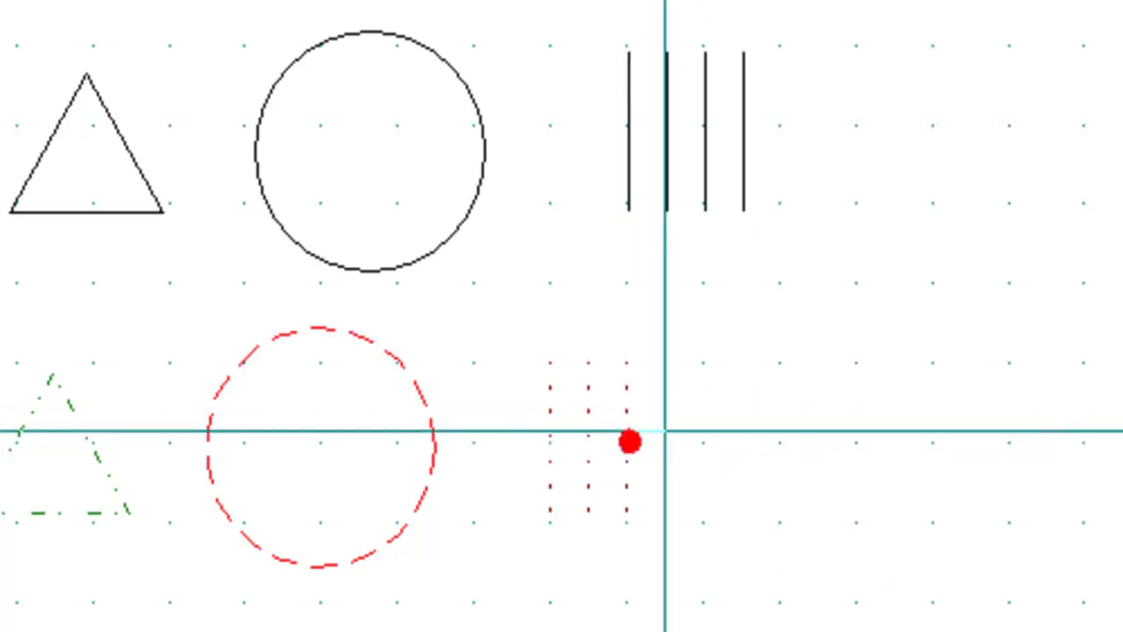
click(772, 414)
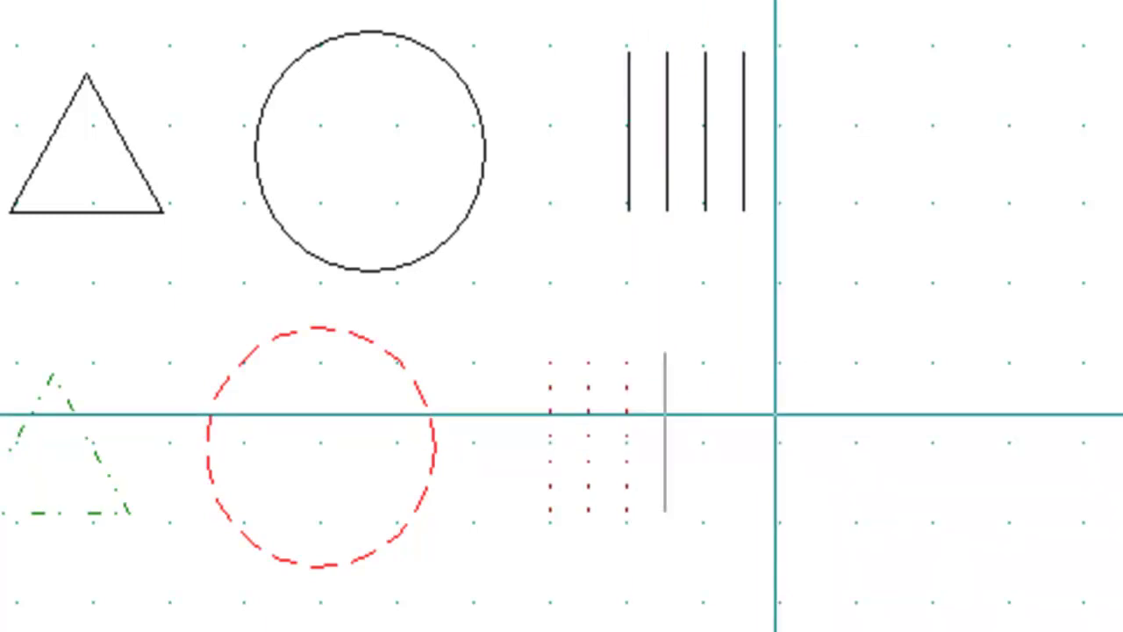